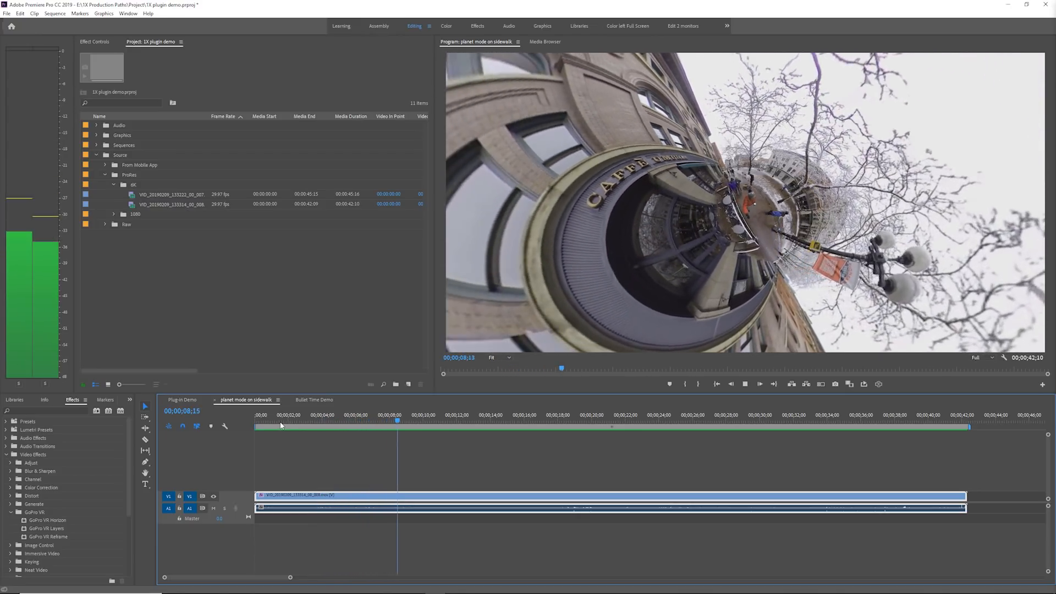
Step: Add the 6K ProRes clip VID_20190209_133314_00_008.mov to the Plug-in Demo sequence and move the playhead to 00;00;13;29
key("space")
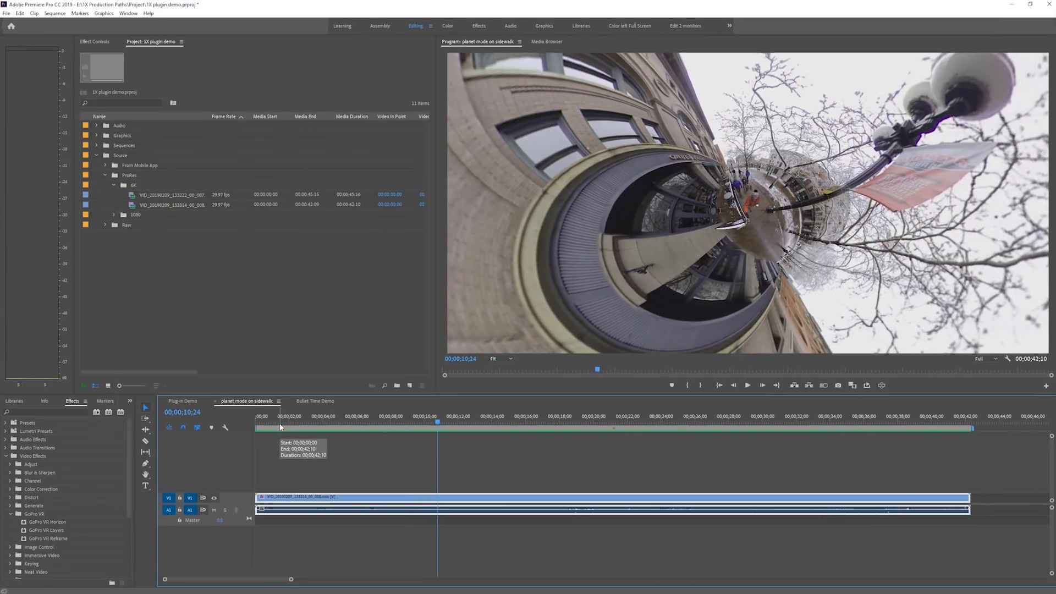
left_click(203, 444)
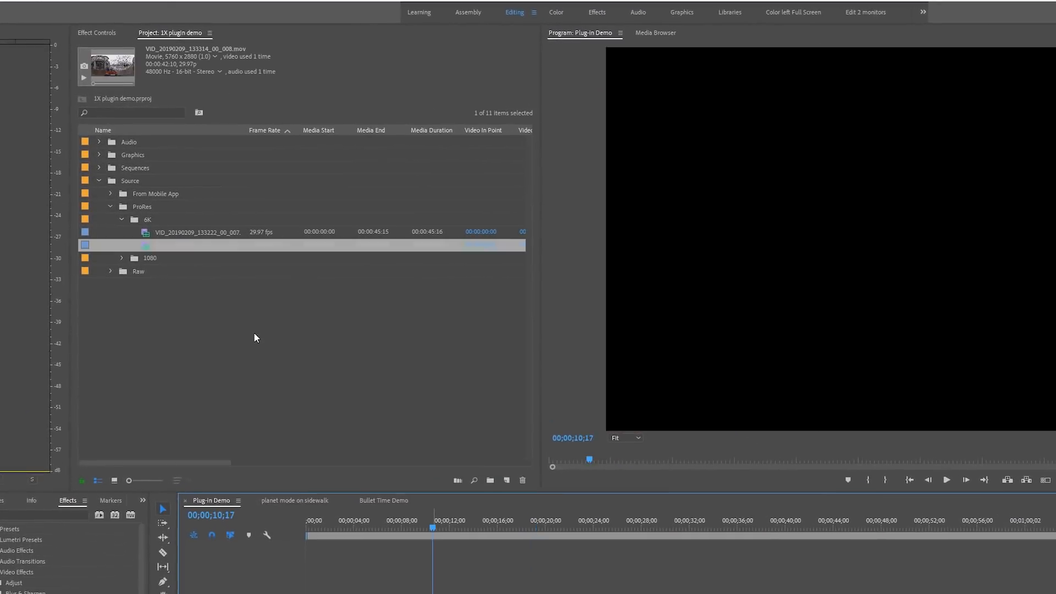
left_click_drag(148, 249, 427, 550)
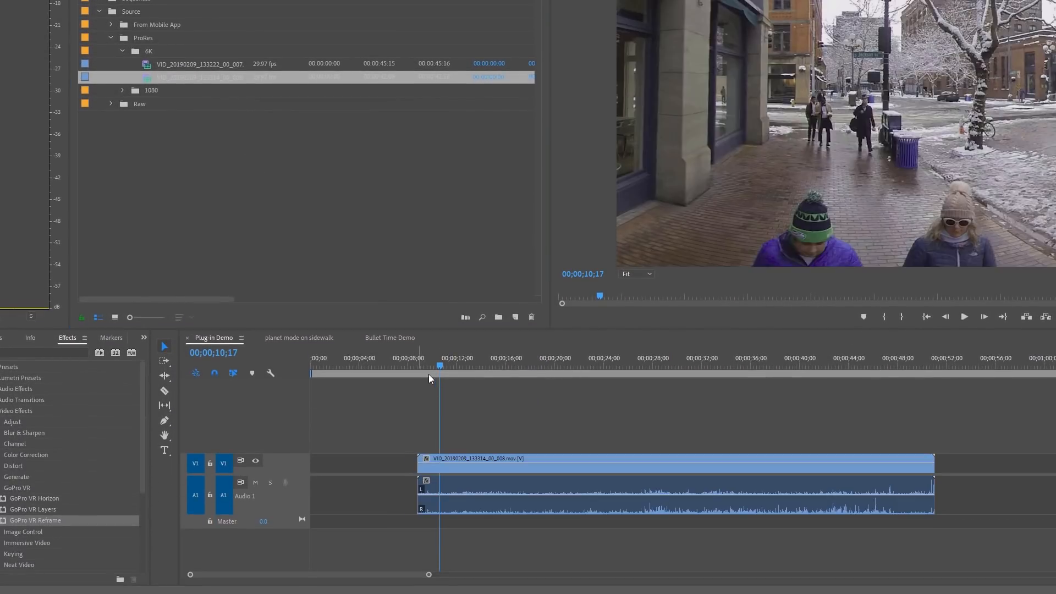
left_click_drag(427, 358, 483, 357)
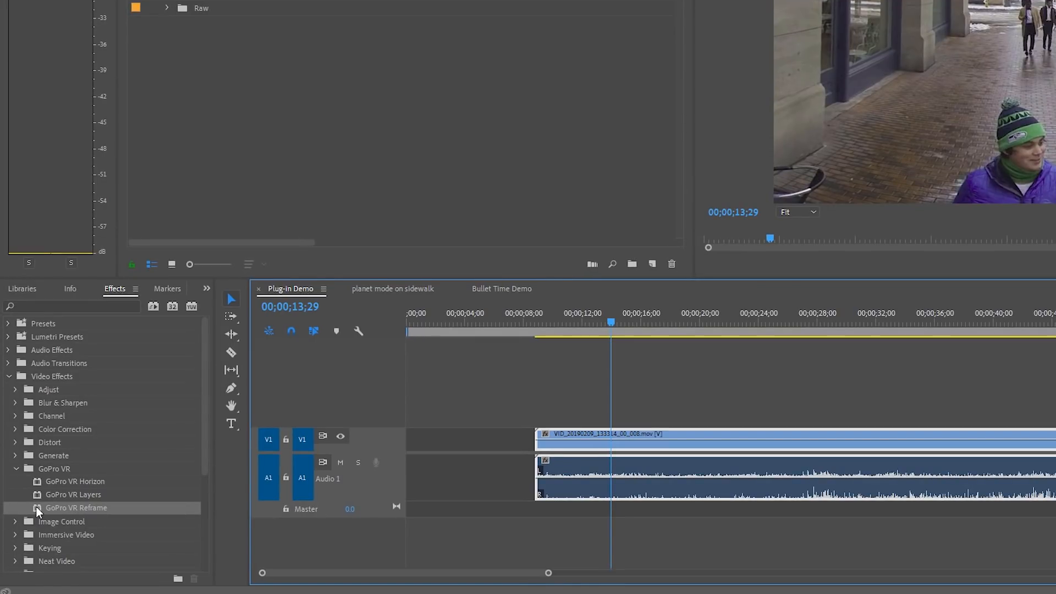
Step: Apply the GoPro VR Reframe effect to the sequence clip and show its effect settings
left_click_drag(36, 507, 593, 446)
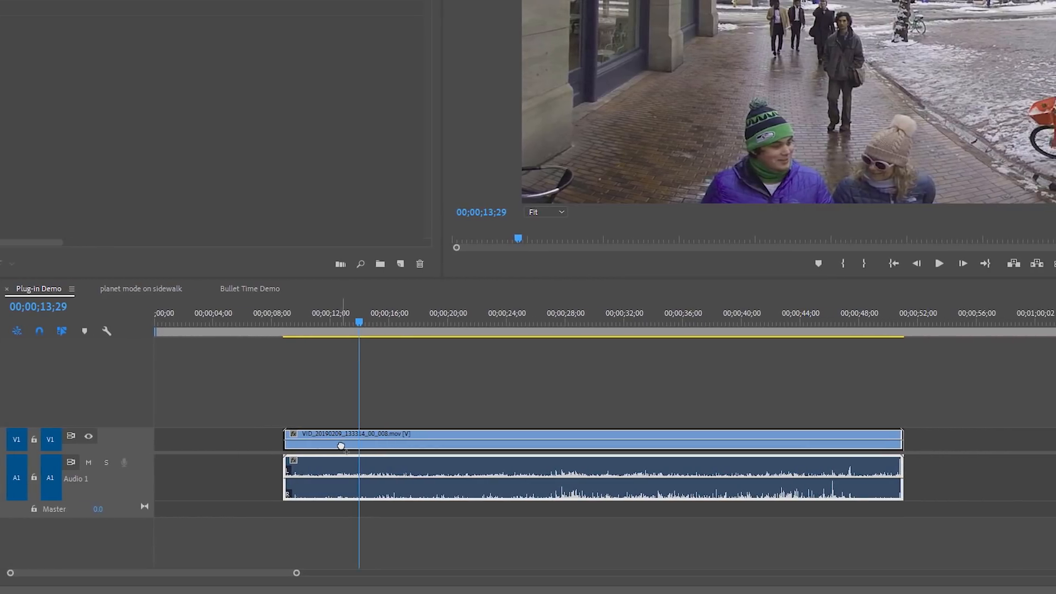
left_click_drag(341, 446, 341, 441)
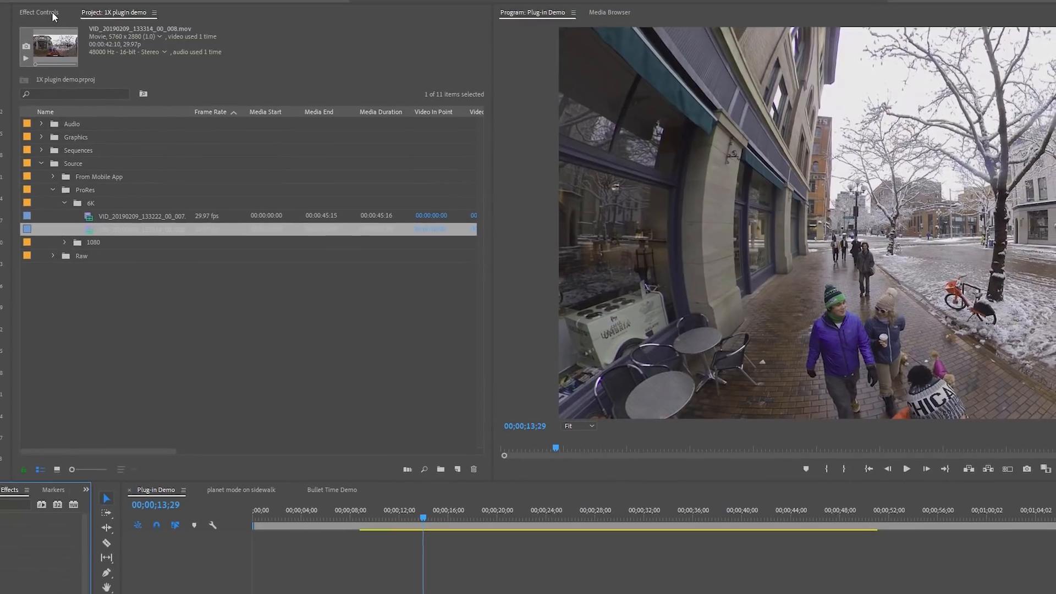
left_click(50, 13)
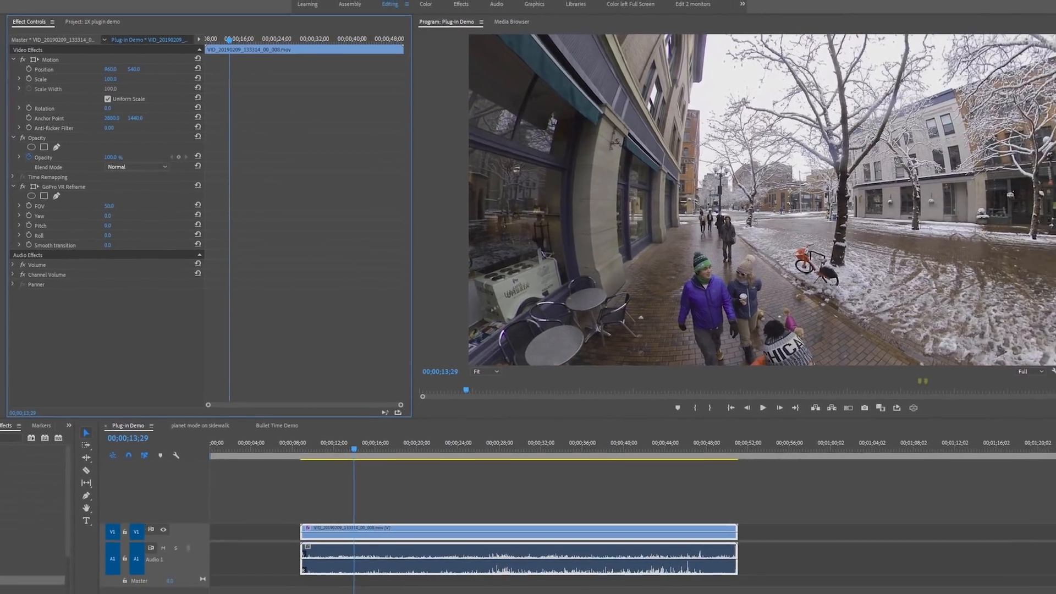
Step: Try FOV 63, Yaw 1°, Pitch 21° and Roll 41° in the GoPro VR Reframe effect, and reset all four parameters
mouse_move(109, 206)
left_mouse_down()
mouse_move(136, 206)
mouse_move(107, 205)
mouse_move(132, 206)
mouse_move(116, 205)
left_mouse_up()
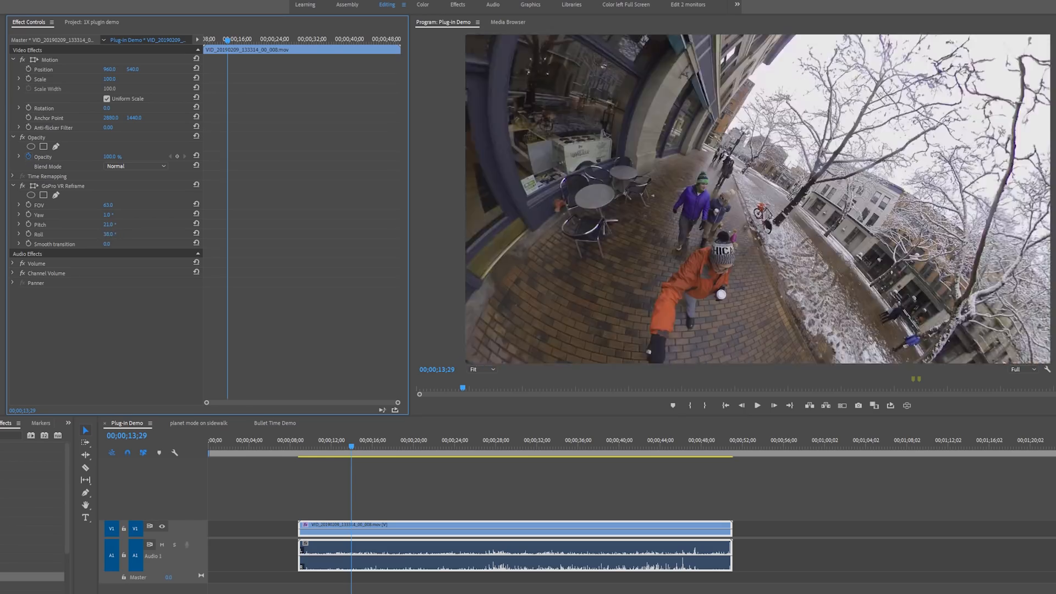
left_click_drag(110, 234, 70, 234)
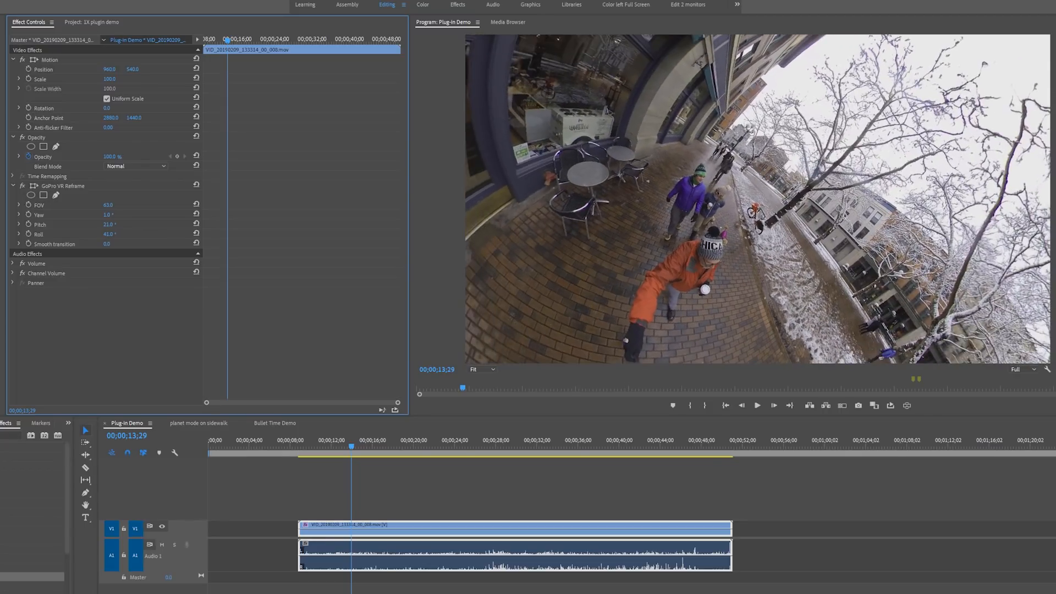
left_click(196, 204)
left_click(196, 214)
left_click(196, 223)
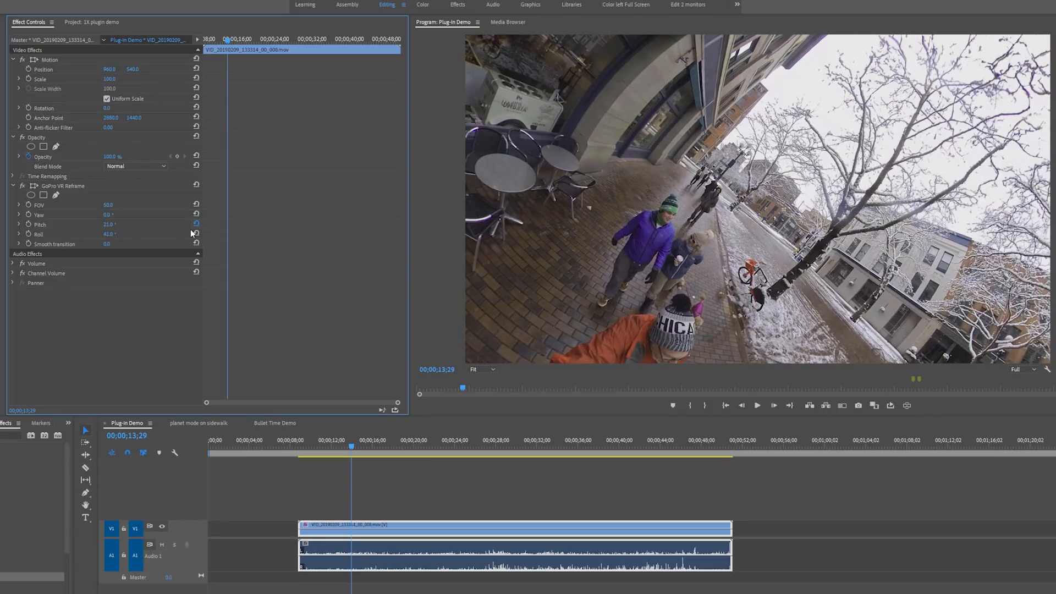
left_click(196, 234)
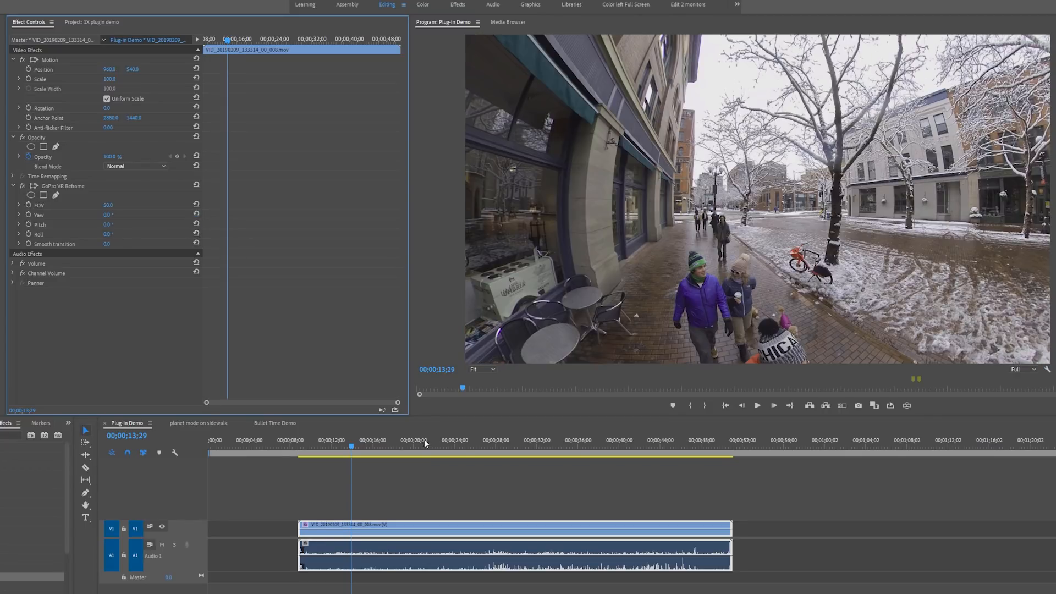
Step: Set the reframe Pitch to 60° and start keyframing FOV, Yaw, Pitch and Roll at 00;00;15;24
left_click_drag(352, 444, 334, 444)
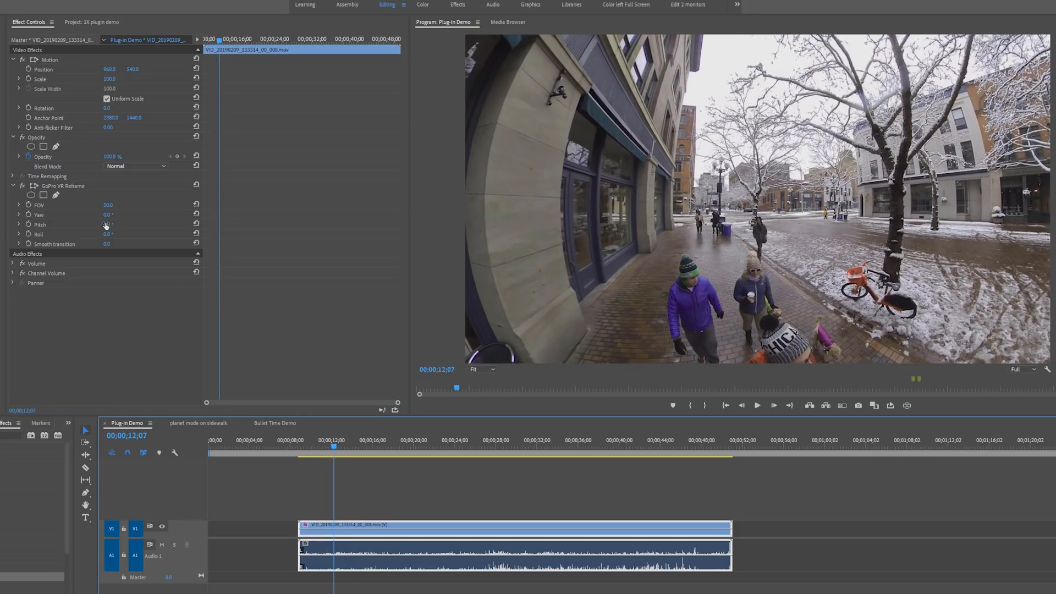
left_click_drag(107, 225, 139, 225)
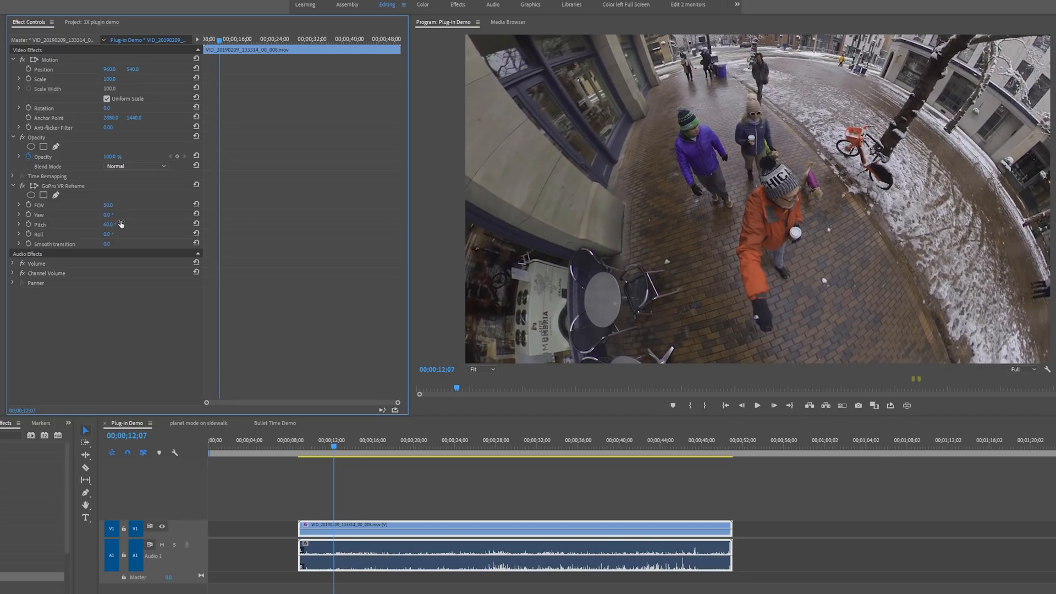
left_click(757, 406)
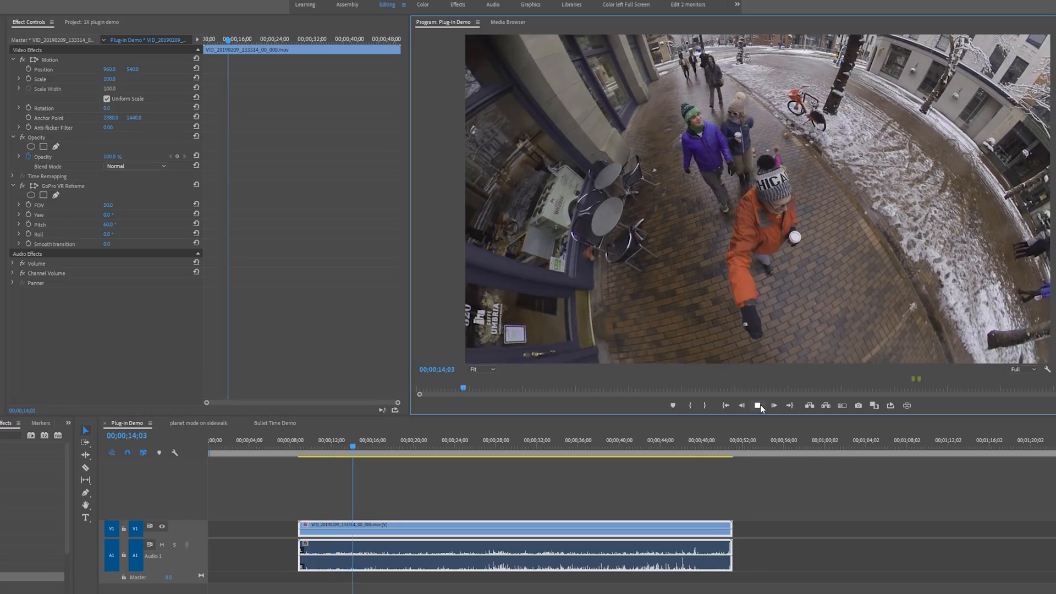
key("space")
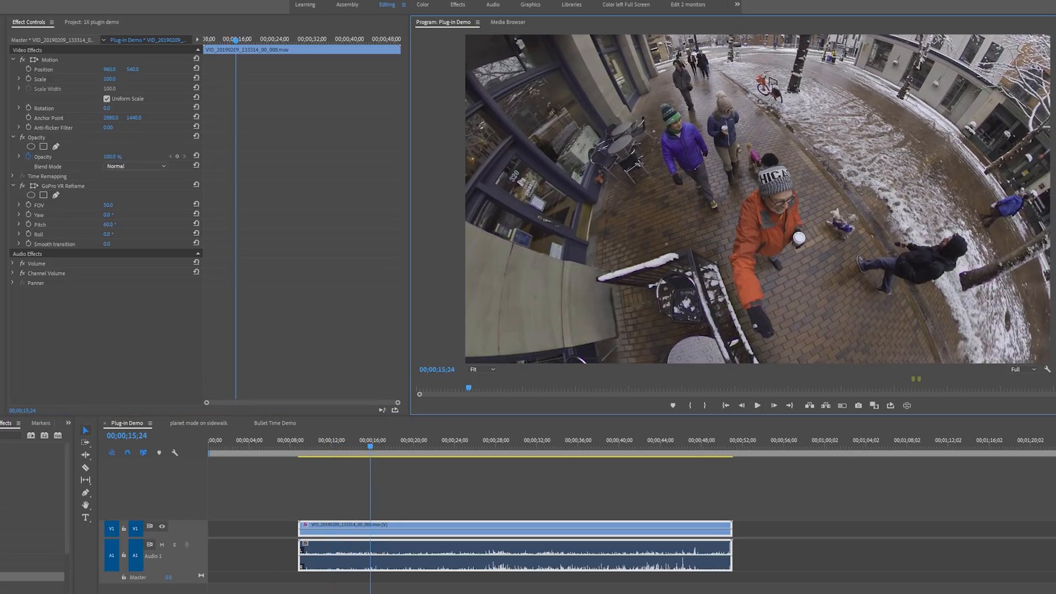
left_click(29, 204)
left_click(29, 214)
left_click(29, 224)
left_click(29, 235)
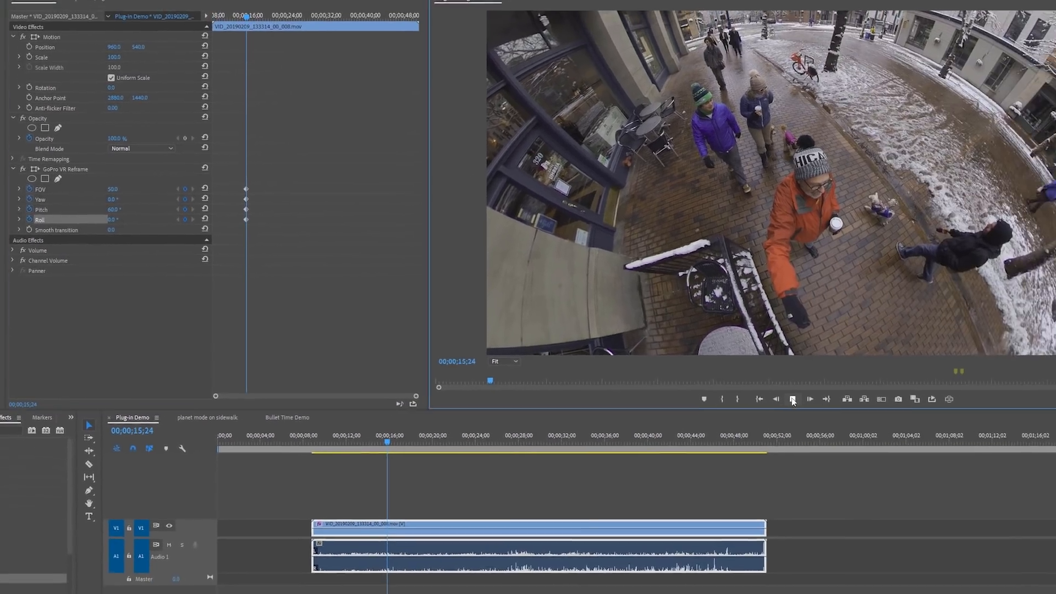
Step: At 00;00;16;28, keyframe a tiny-planet view with FOV 86, Yaw -14° and Pitch 70°
left_click(866, 408)
left_click(758, 395)
left_click_drag(110, 198, 127, 213)
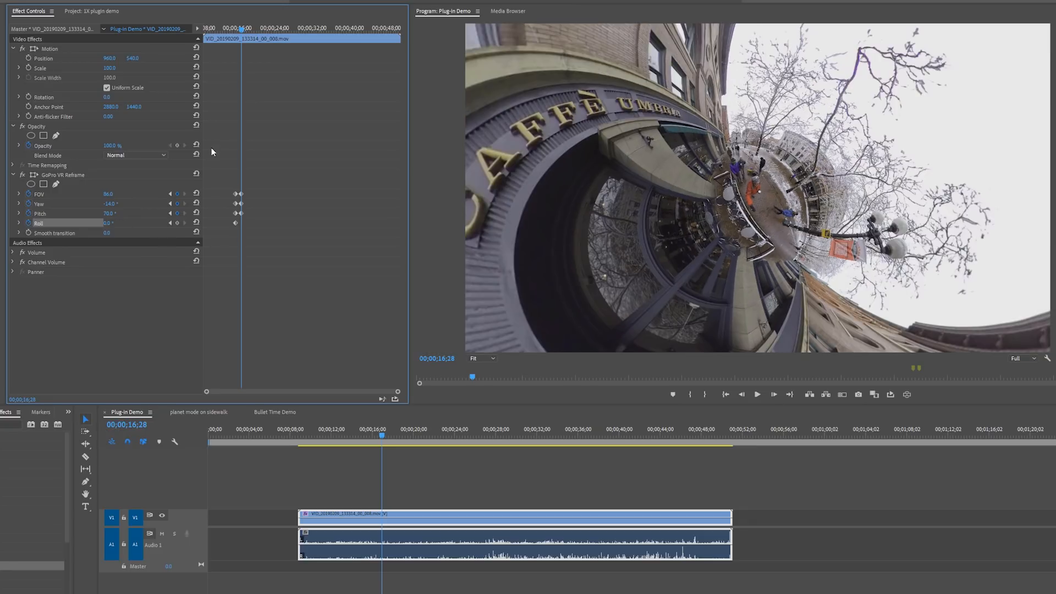
Step: Play back the transition into the tiny-planet view from 00;00;15;06
left_click(234, 30)
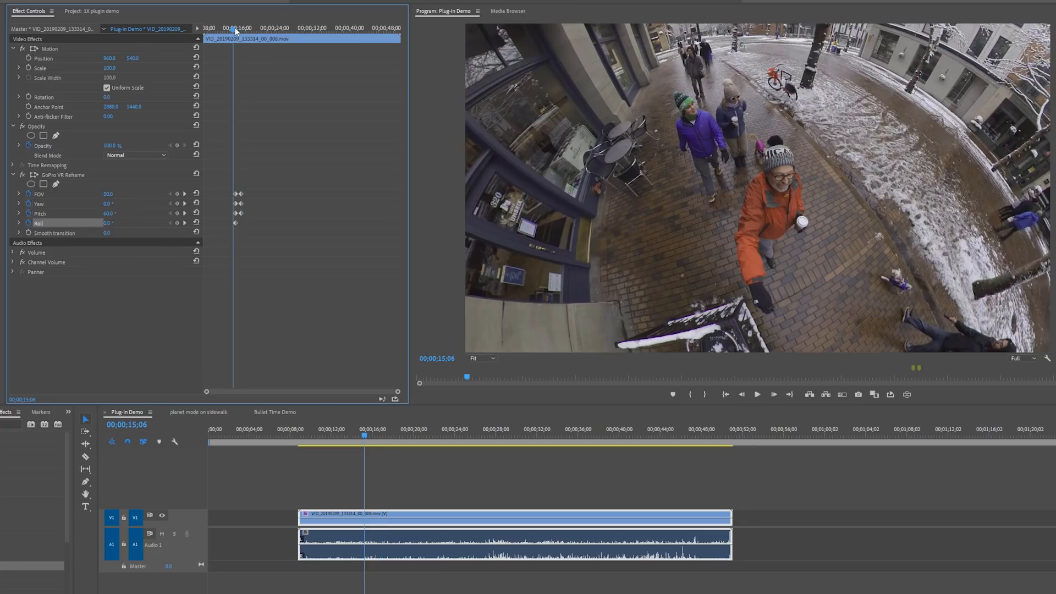
key("space")
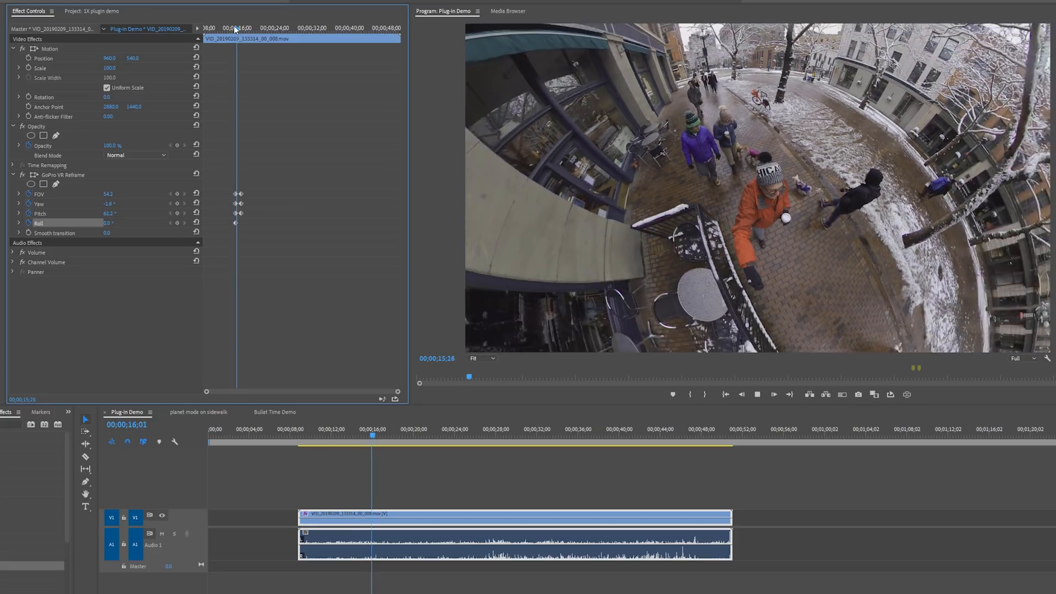
key("space")
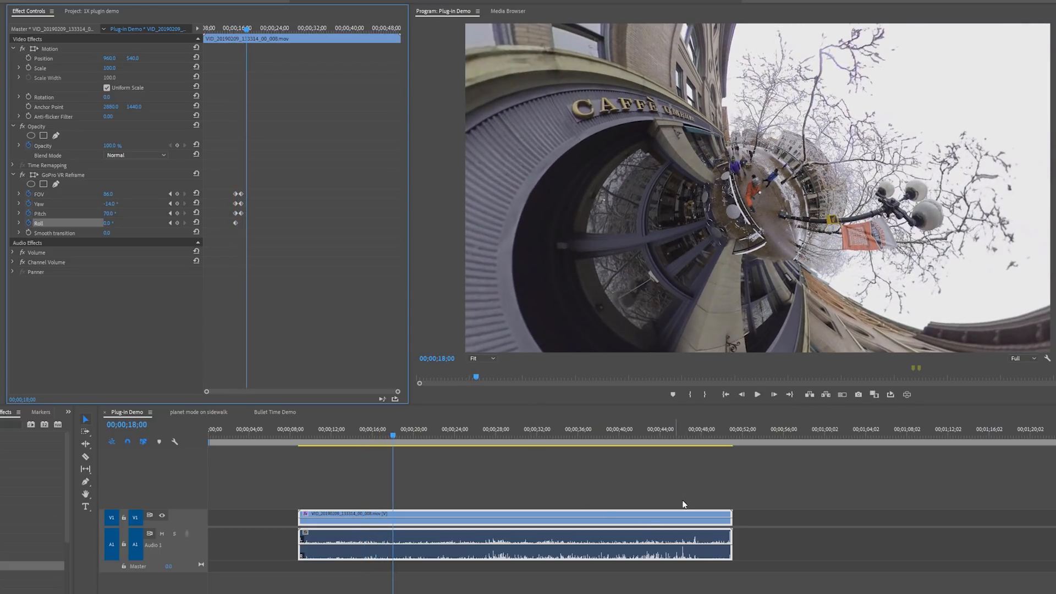
Step: Add keyframes holding the current FOV, Yaw and Pitch around 00;00;20;23, and move the Roll keyframe to the same time
left_click(760, 396)
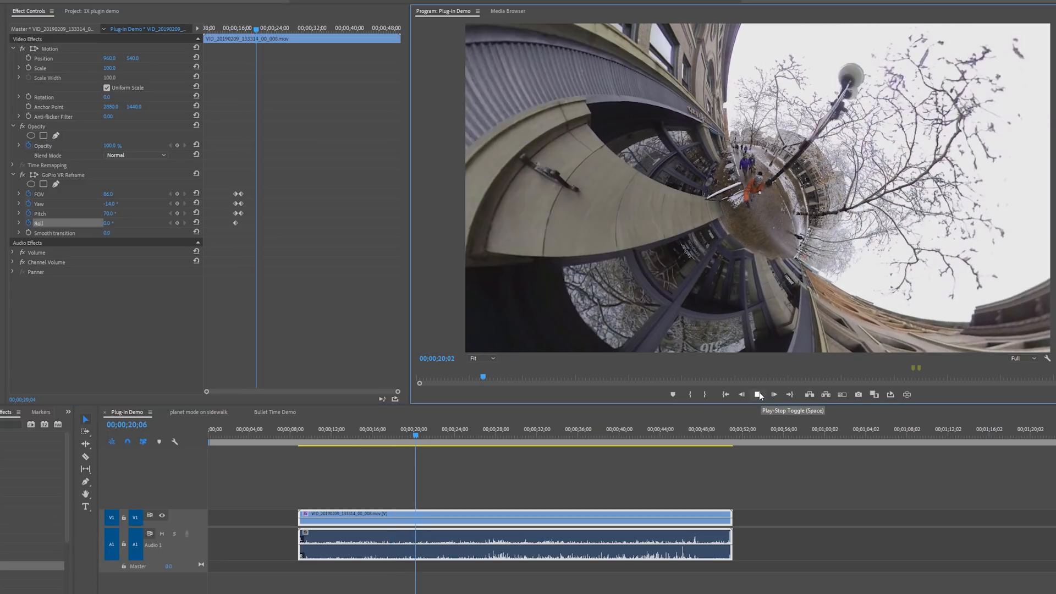
left_click(760, 392)
scroll(435, 426, "down", 3)
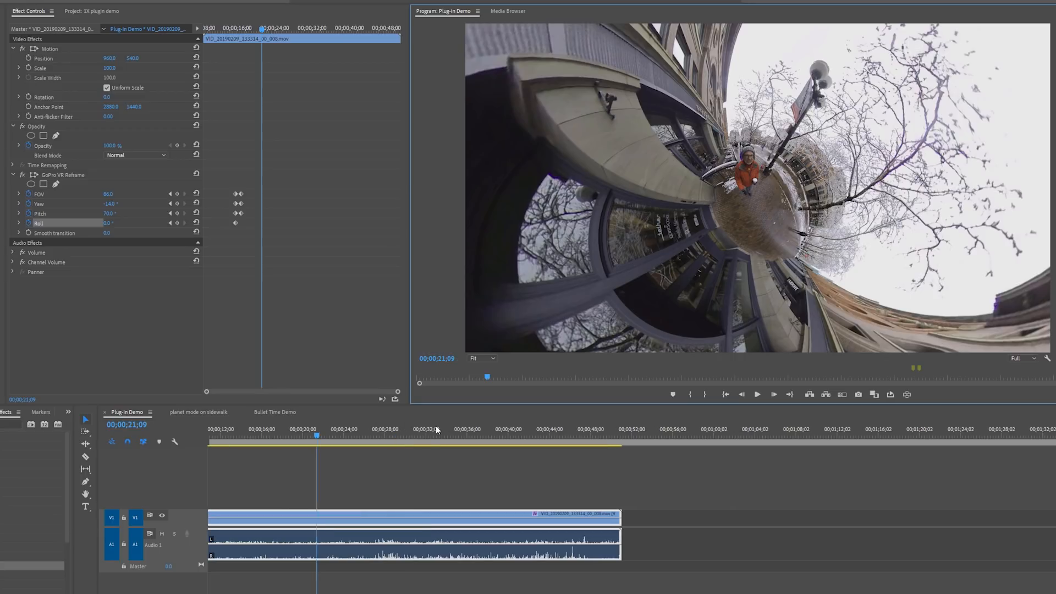
left_click_drag(318, 434, 311, 434)
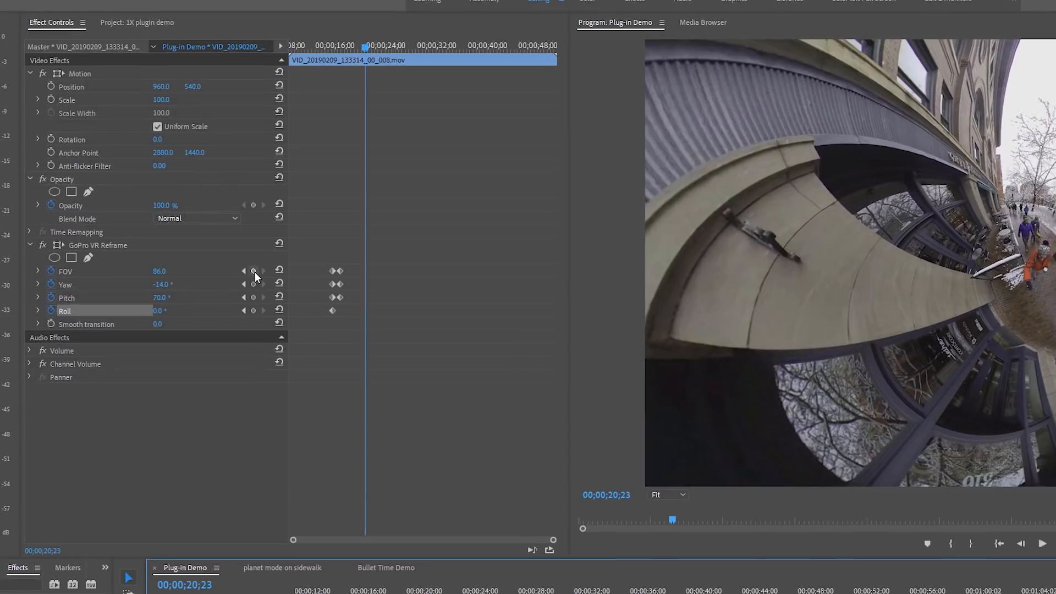
left_click(220, 238)
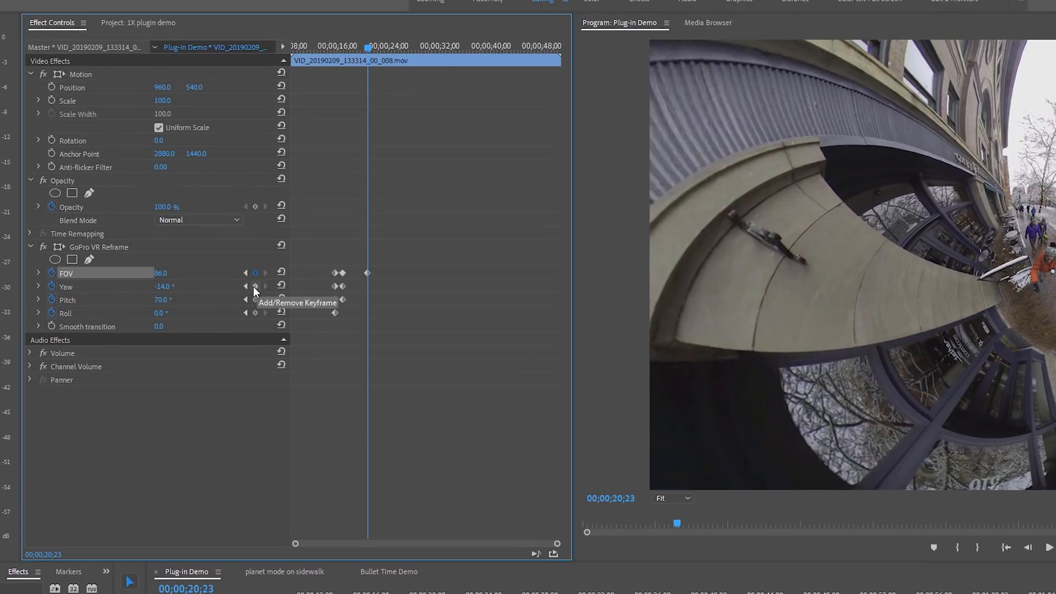
left_click(220, 249)
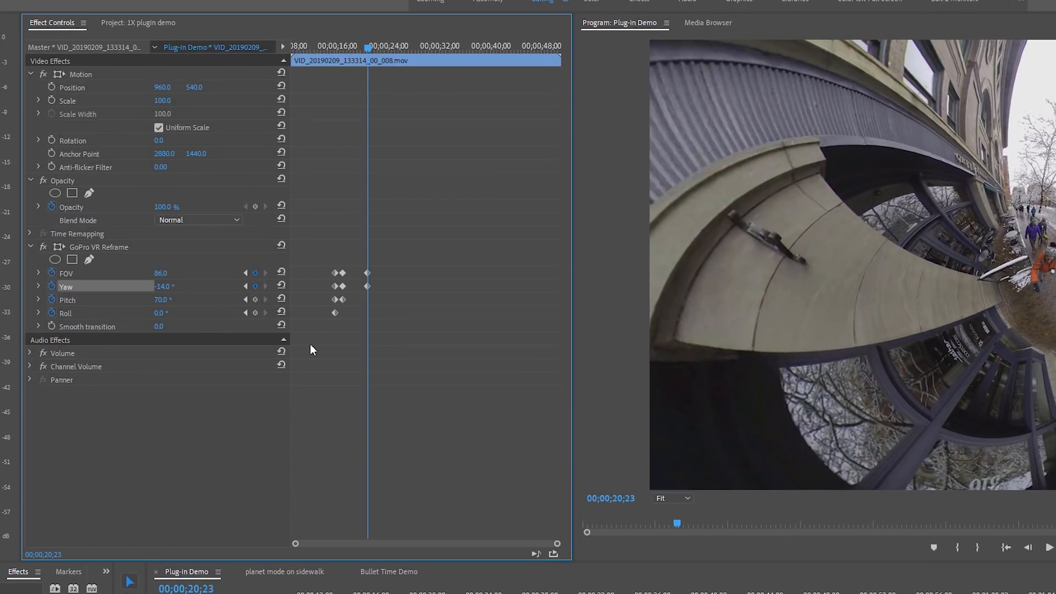
left_click_drag(335, 313, 368, 314)
key("shift+3")
key("Left")
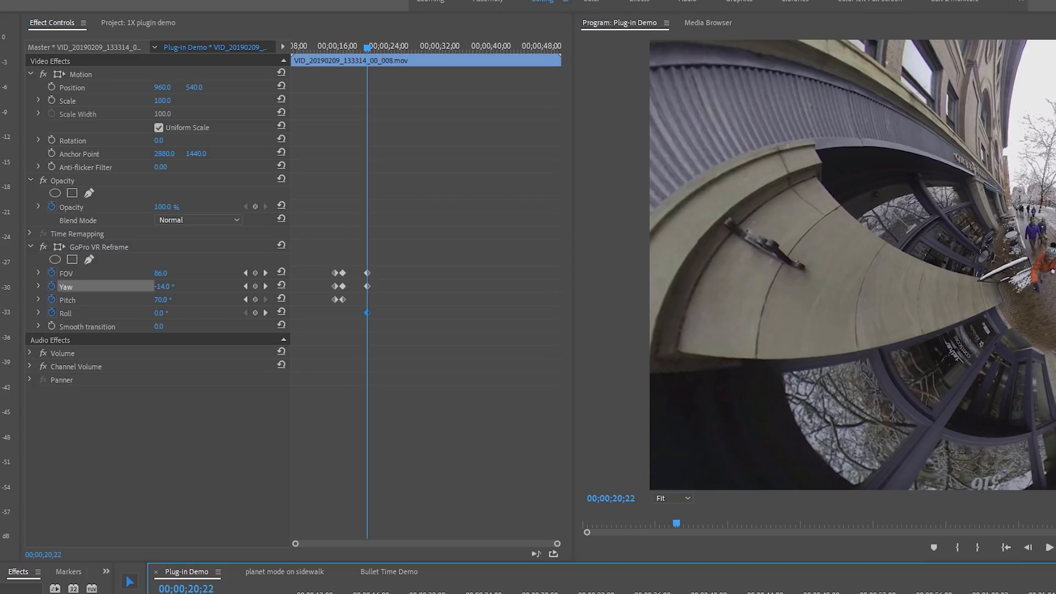
left_click(254, 299)
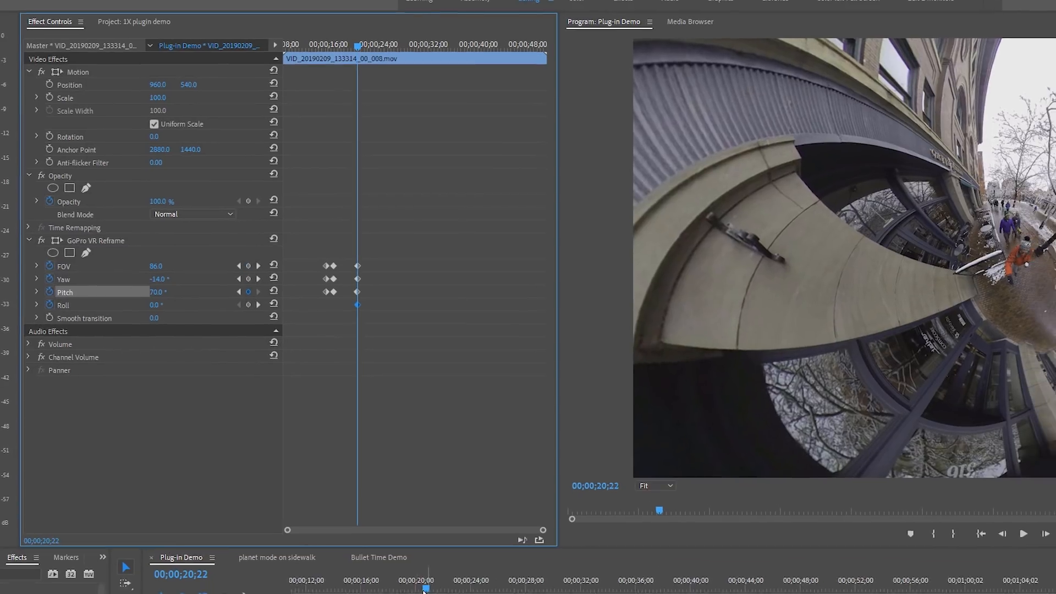
Step: At 00;00;22;20, keyframe the reframe effect to FOV 46, Yaw 17°, Pitch 16° and Roll 7°
left_click_drag(424, 590, 442, 586)
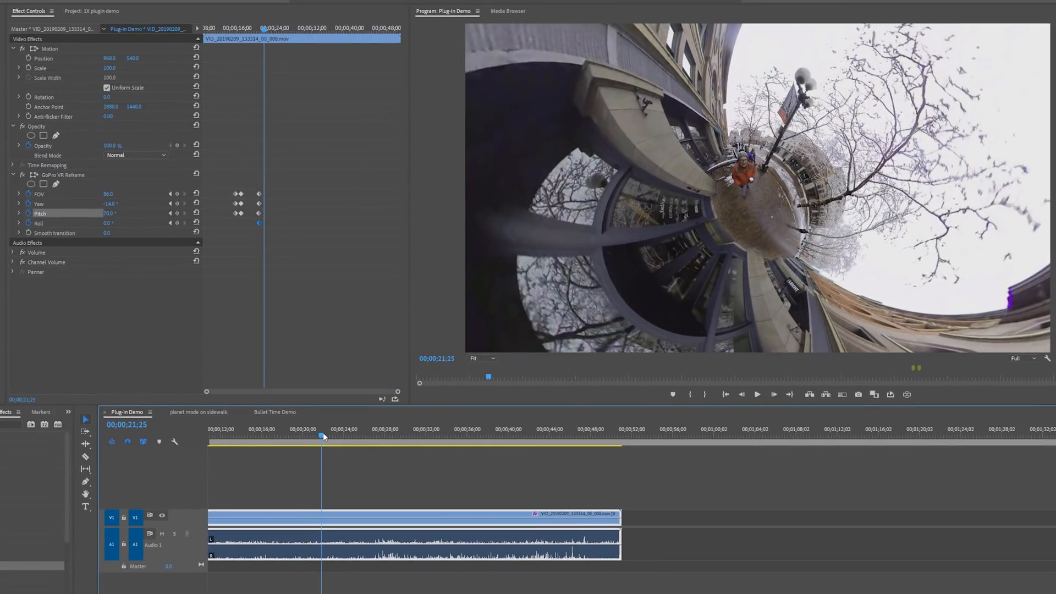
left_click_drag(323, 436, 332, 435)
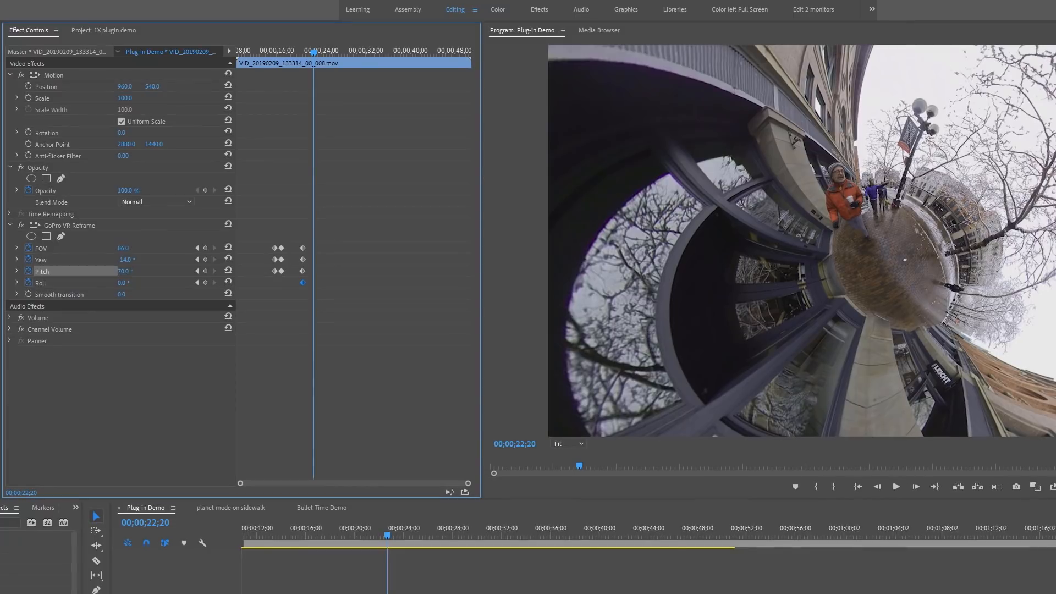
left_click_drag(120, 245, 114, 273)
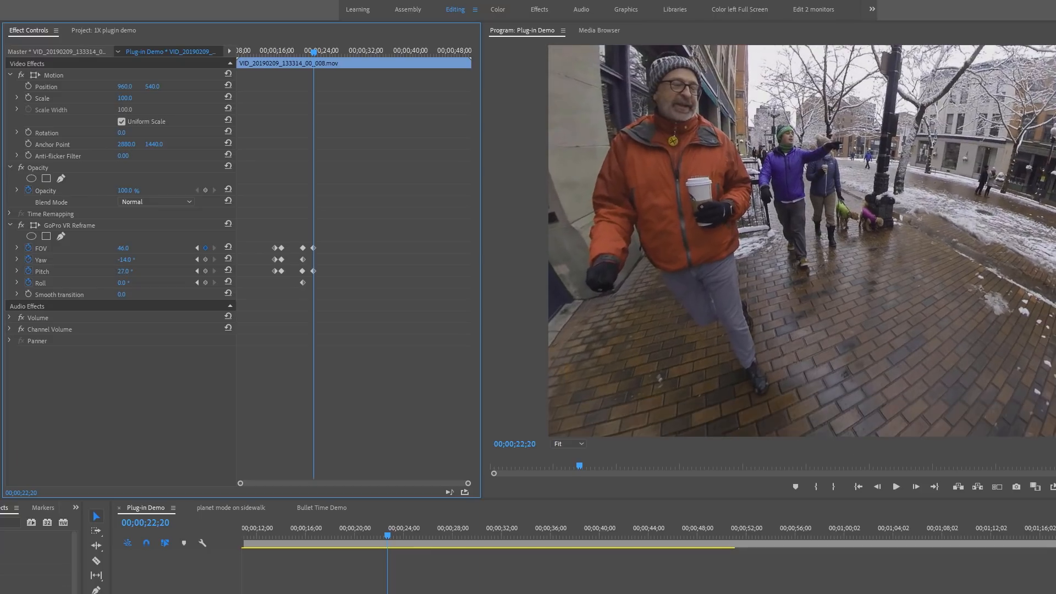
left_click_drag(122, 263, 126, 285)
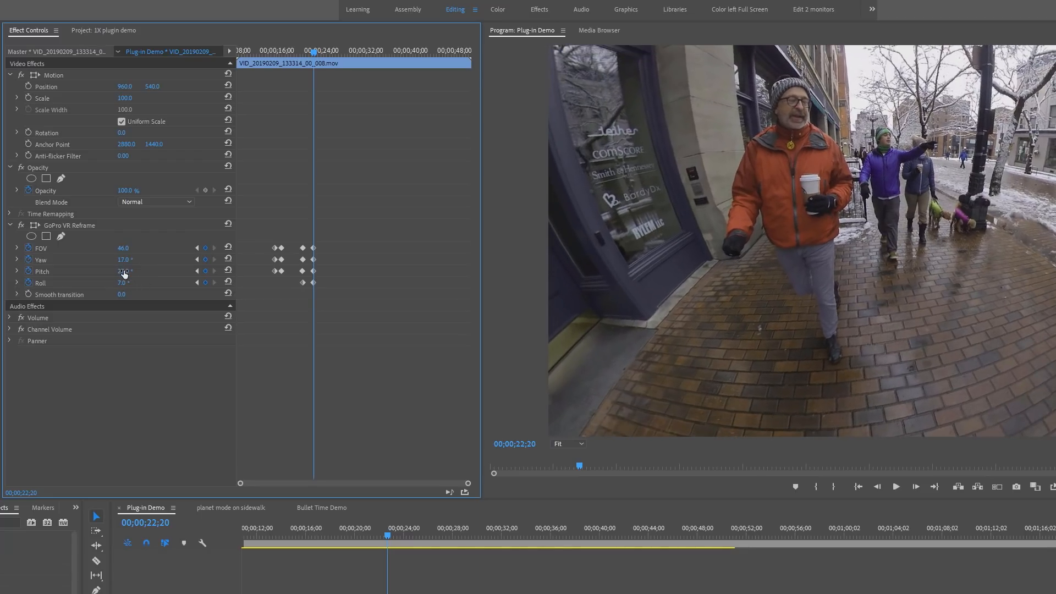
left_click_drag(120, 273, 125, 272)
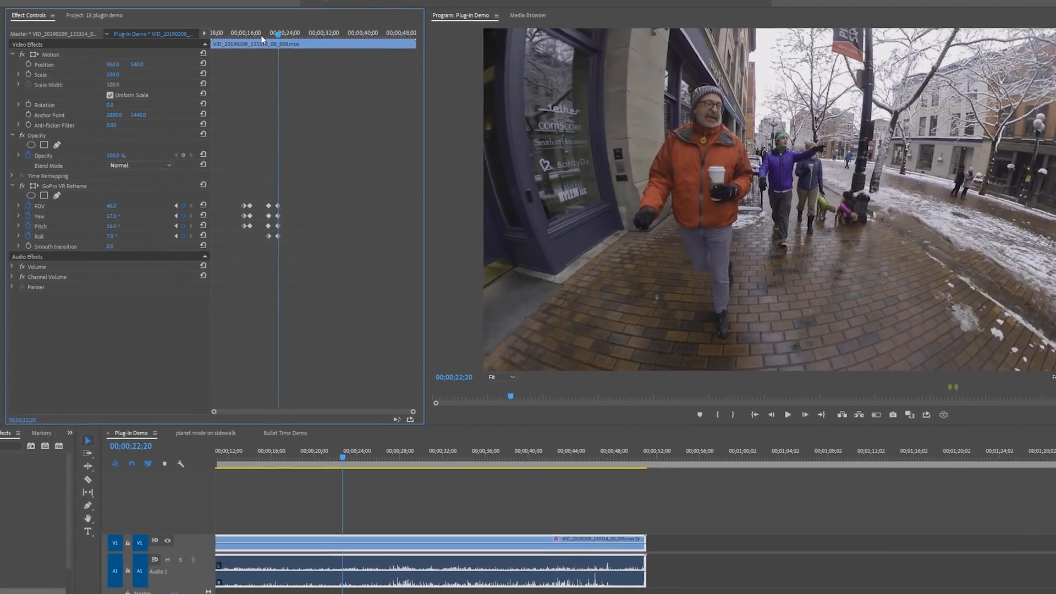
Step: Play back the transition out of the tiny-planet view and return the playhead to 00;00;14;07
left_click(263, 38)
key("space")
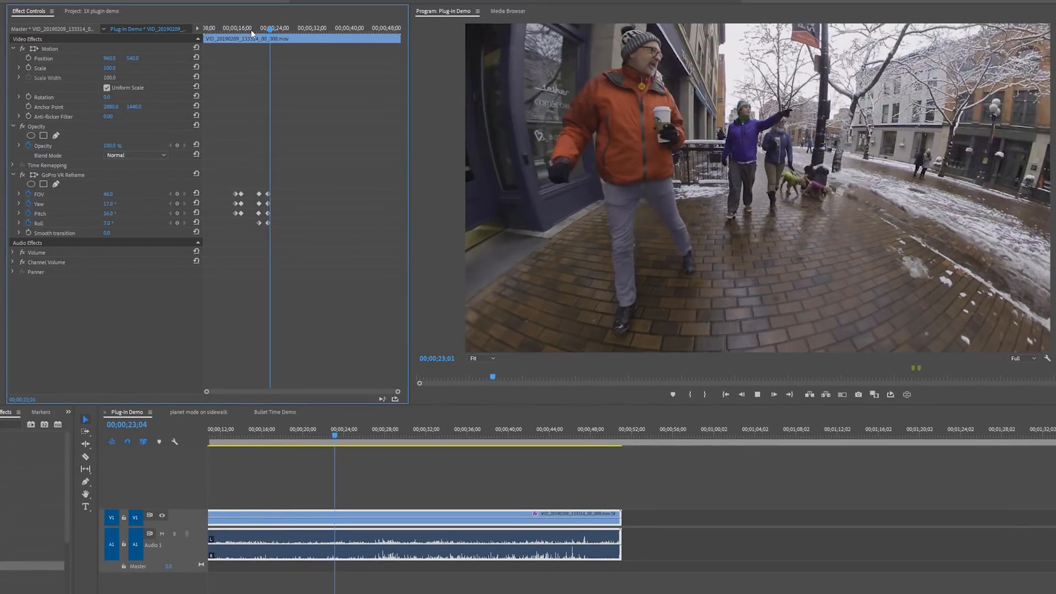
key("space")
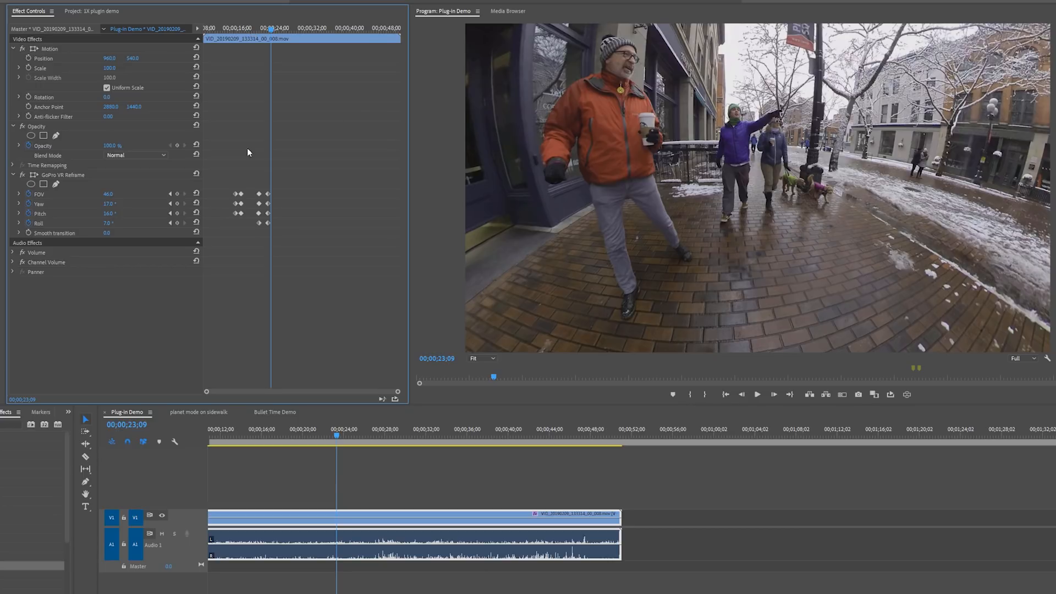
mouse_move(229, 34)
left_mouse_down()
mouse_move(249, 33)
mouse_move(230, 33)
left_mouse_up()
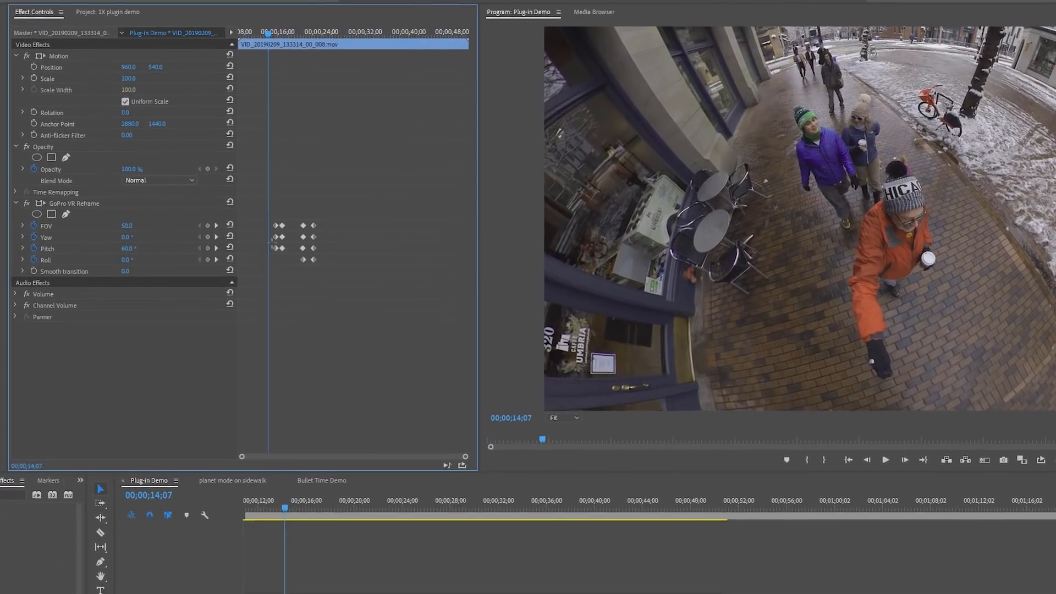
Step: Apply Ease Out to the first FOV, Yaw and Pitch keyframes and Ease In to the second set, where the tiny-planet view begins
left_click_drag(241, 201, 258, 236)
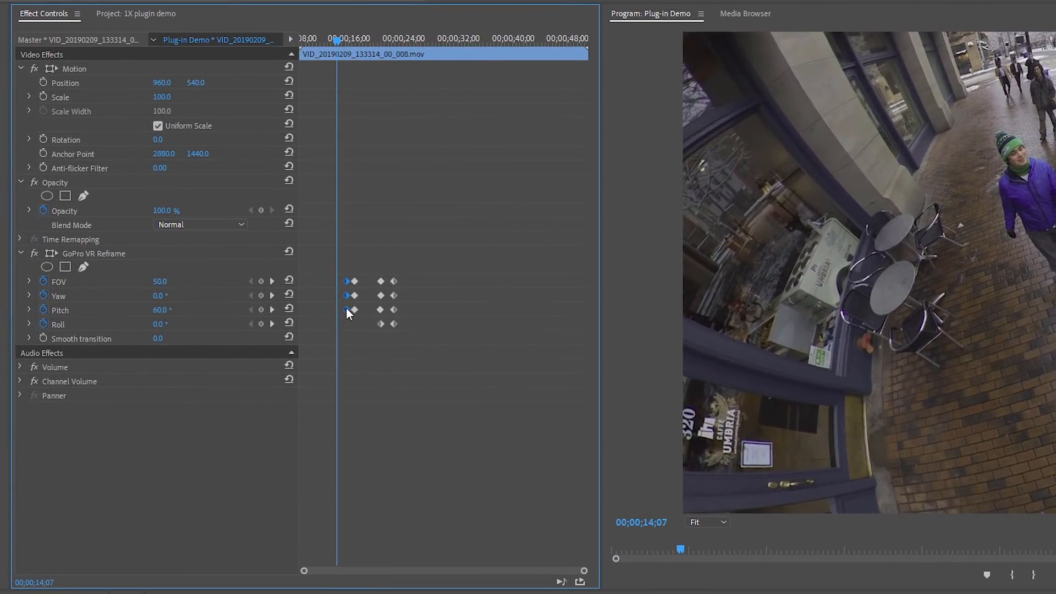
right_click(346, 309)
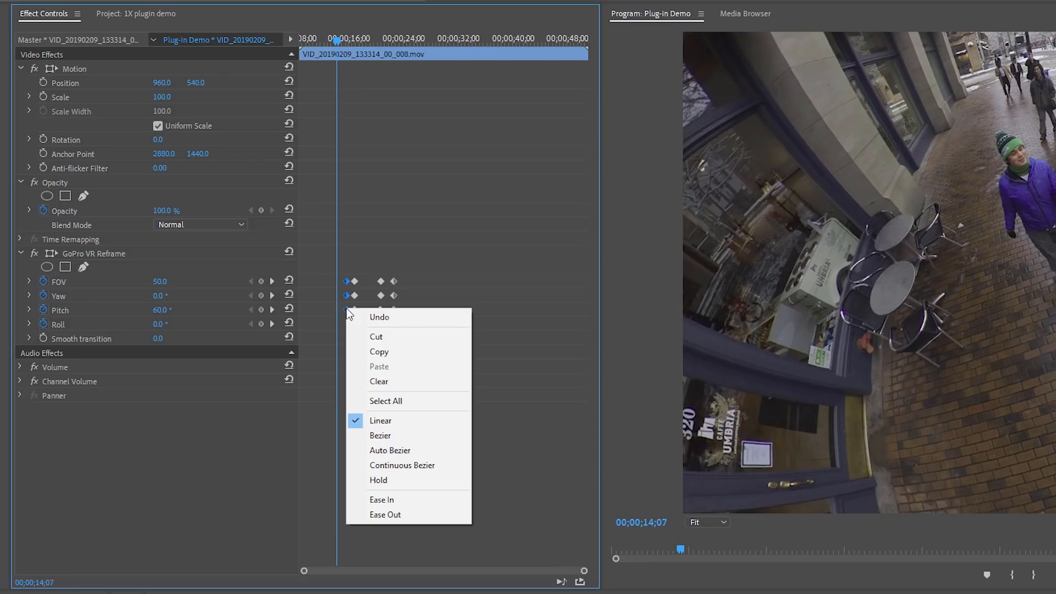
left_click(424, 515)
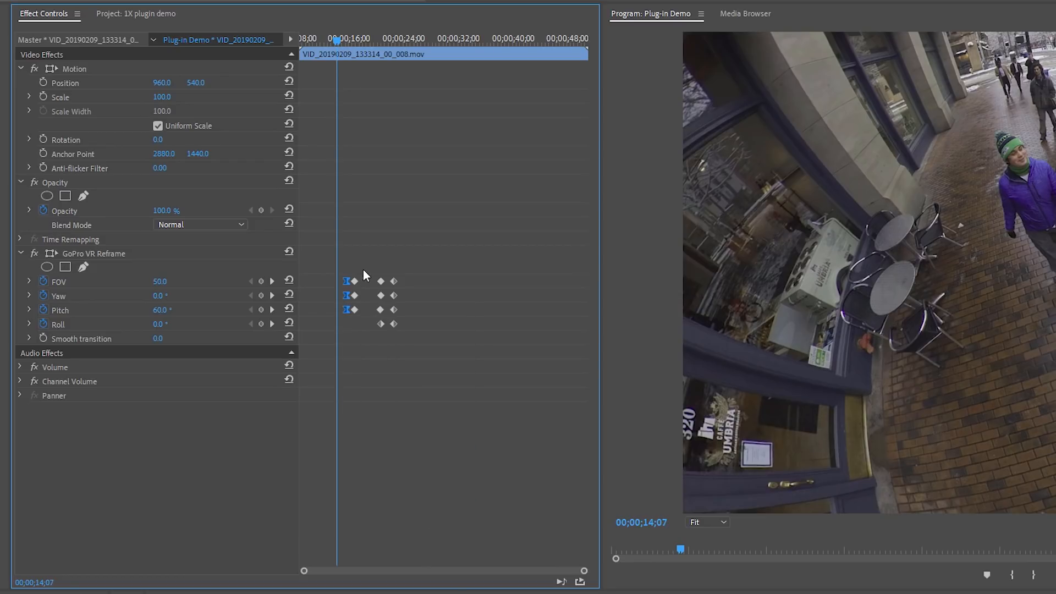
left_click_drag(363, 269, 355, 316)
right_click(354, 312)
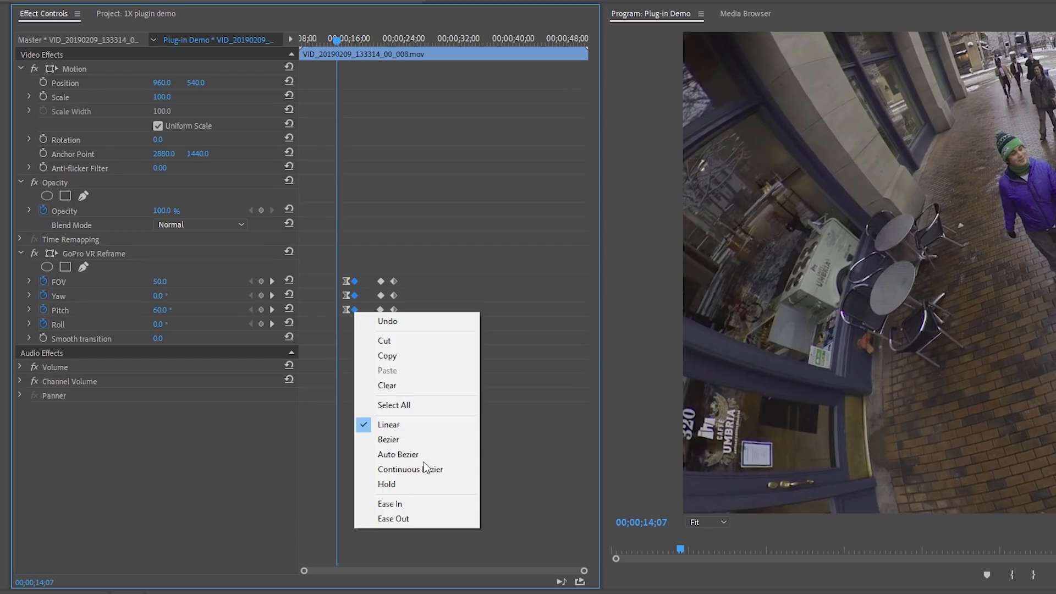
left_click(409, 503)
Step: Apply Ease Out to the FOV, Yaw, Pitch and Roll keyframes ending the tiny-planet view, and Ease In to the final set
left_click_drag(370, 265, 382, 322)
right_click(382, 325)
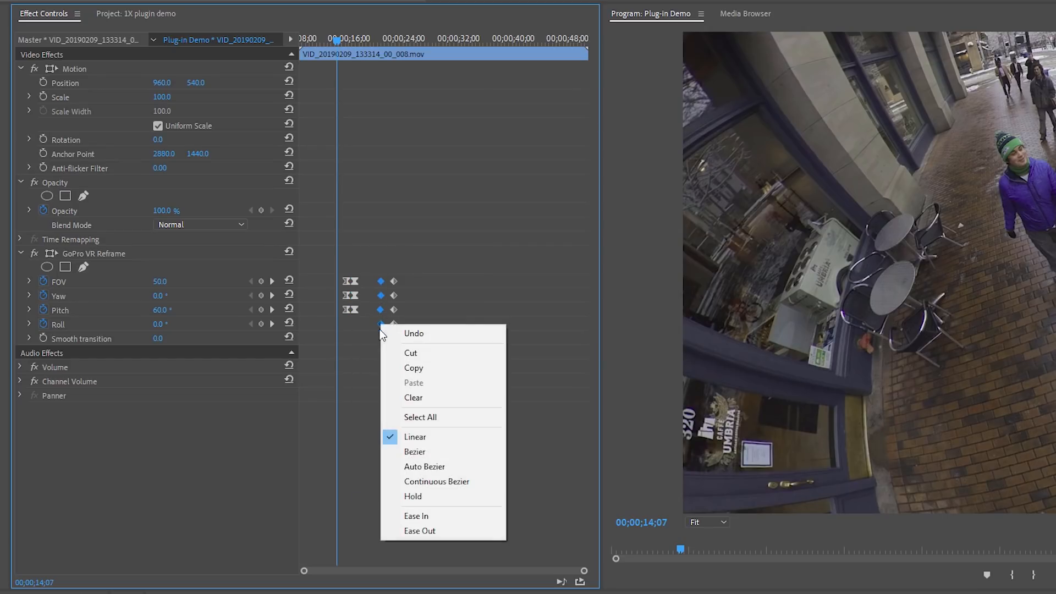
left_click(437, 529)
left_click_drag(408, 260, 392, 342)
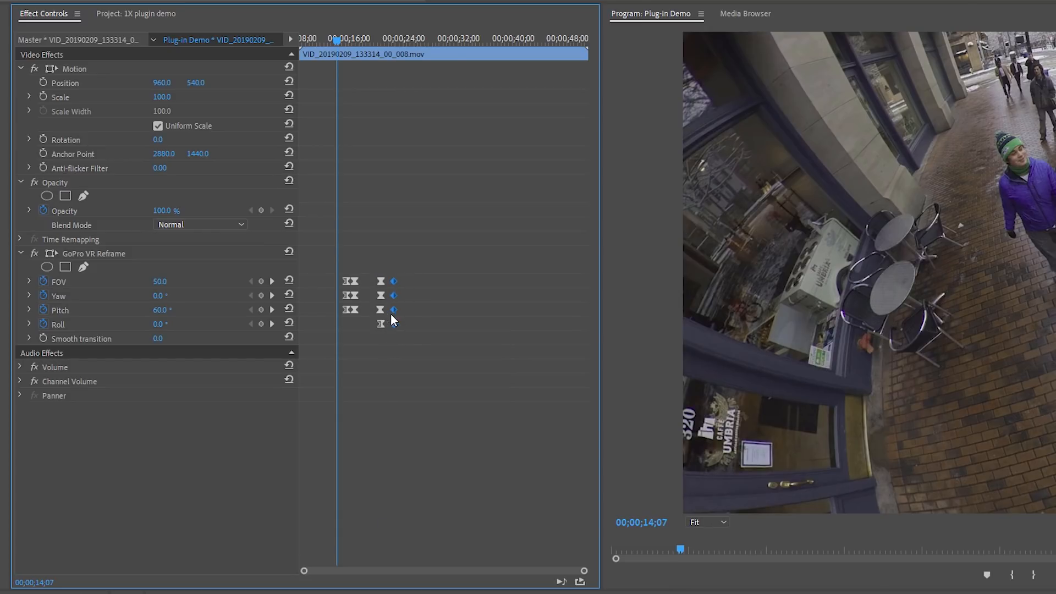
right_click(394, 323)
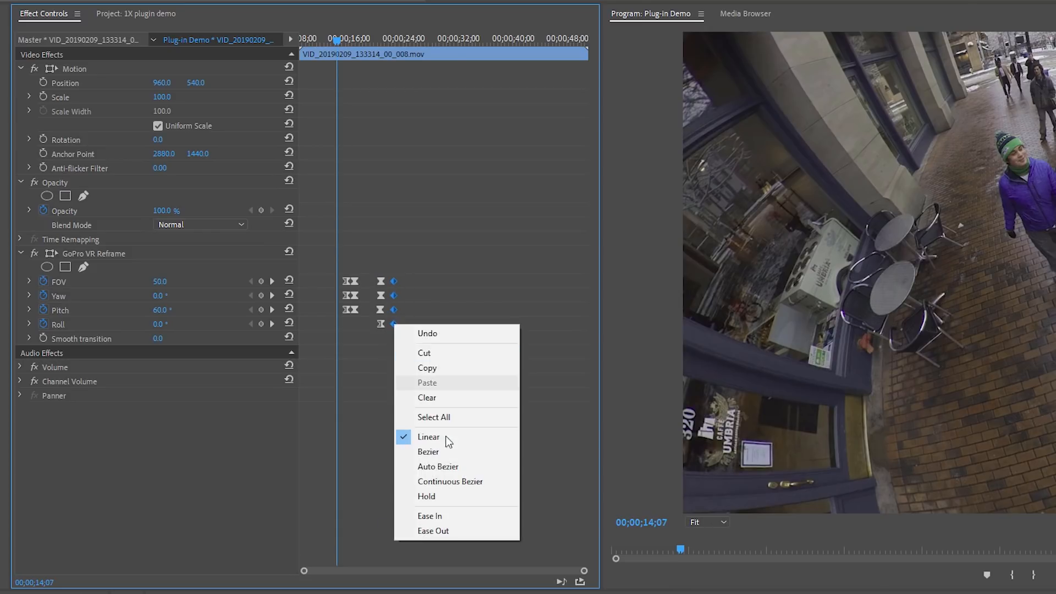
left_click(465, 518)
Step: Play back the eased tiny-planet transitions from 00;00;12;22
left_click(326, 37)
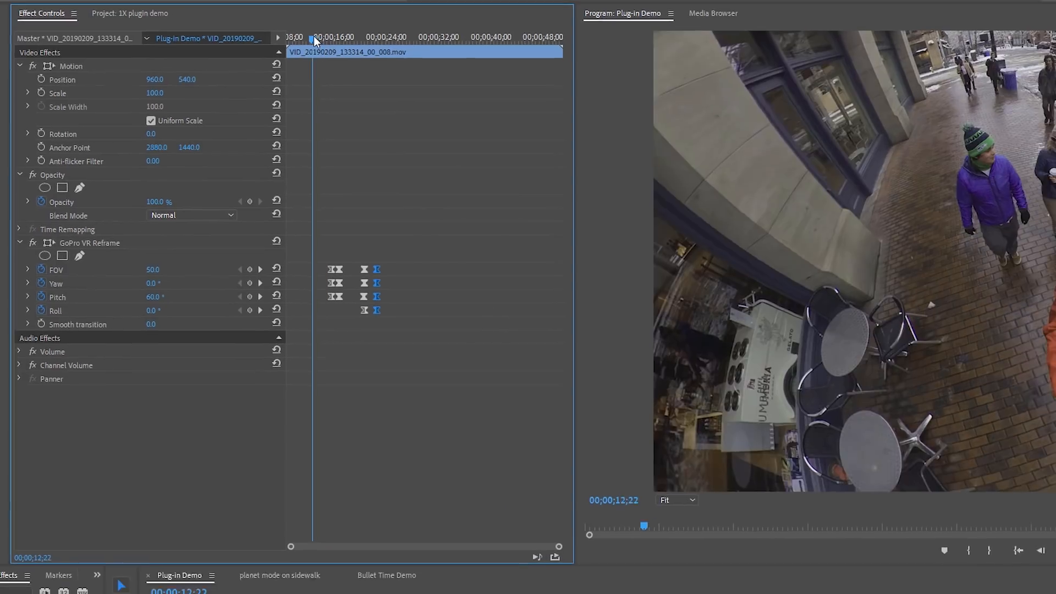
key("space")
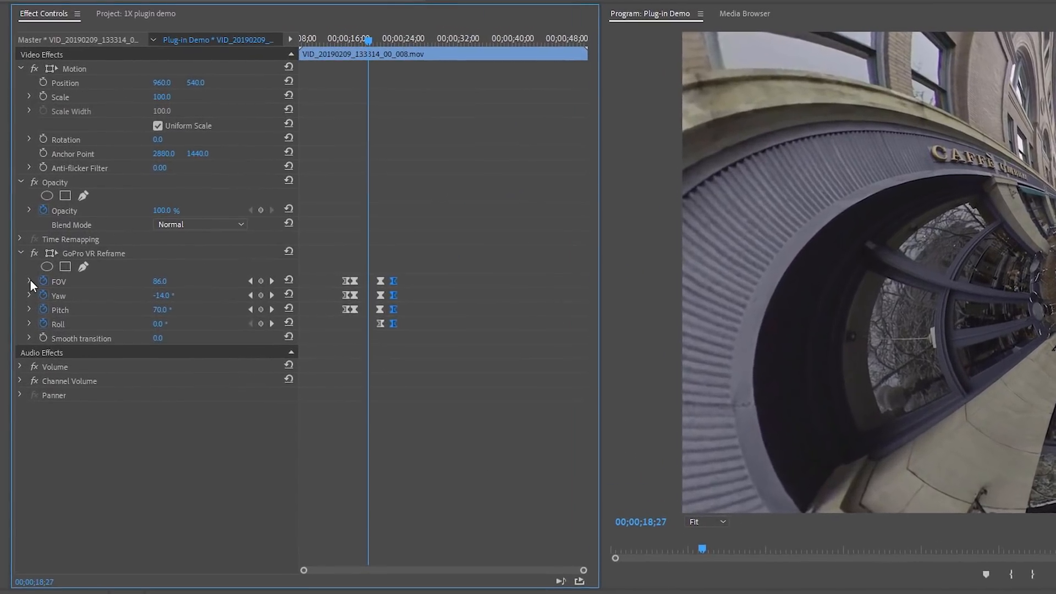
Step: Show the value and velocity graphs of FOV, Yaw, Pitch and Roll around the first transition's keyframes
left_click(26, 264)
left_click(29, 375)
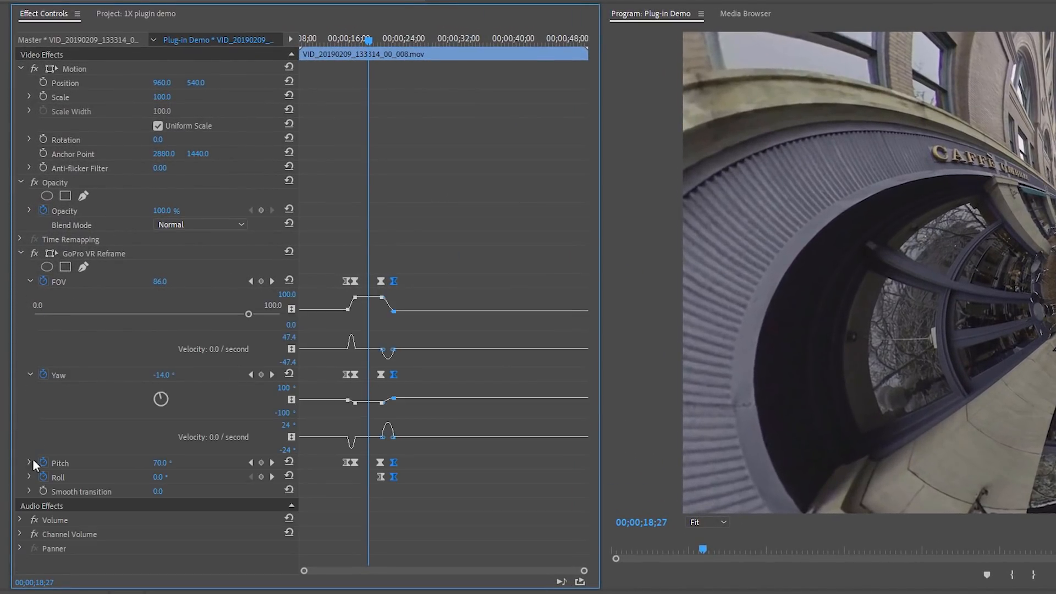
left_click(29, 463)
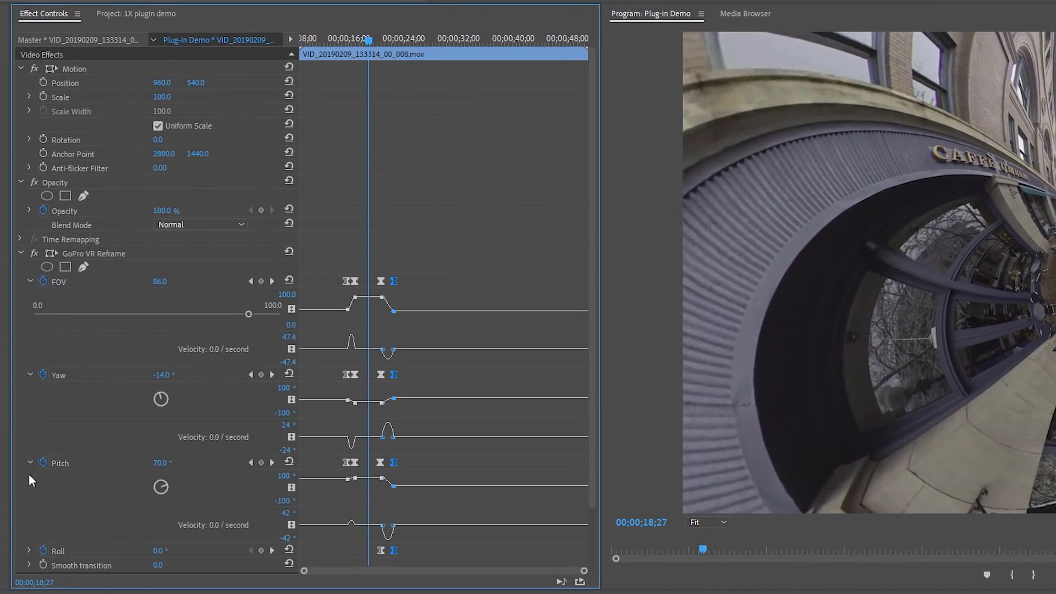
left_click(29, 550)
key("=")
key("=")
key("=")
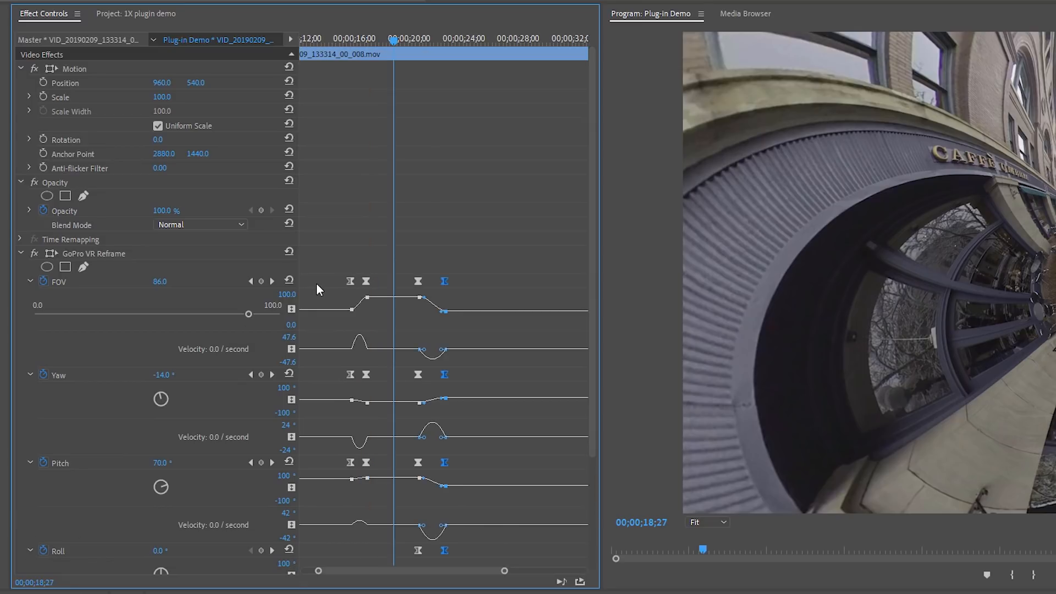
left_click_drag(392, 572, 376, 570)
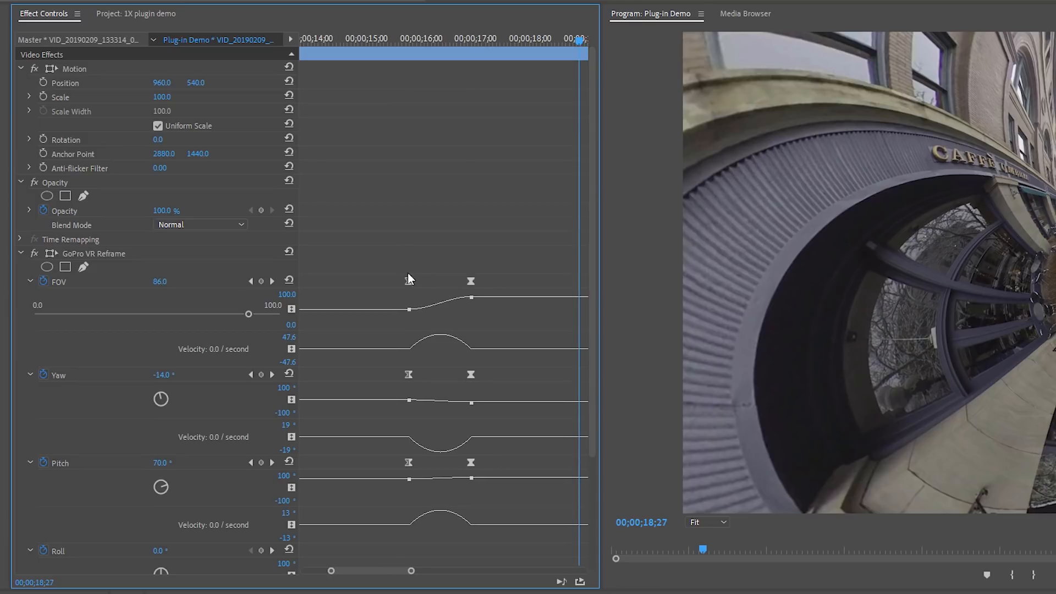
Step: Steepen the FOV, Yaw and Pitch velocity curves of the transition into the tiny-planet view and play it back
left_click(410, 281)
left_click_drag(421, 349, 447, 349)
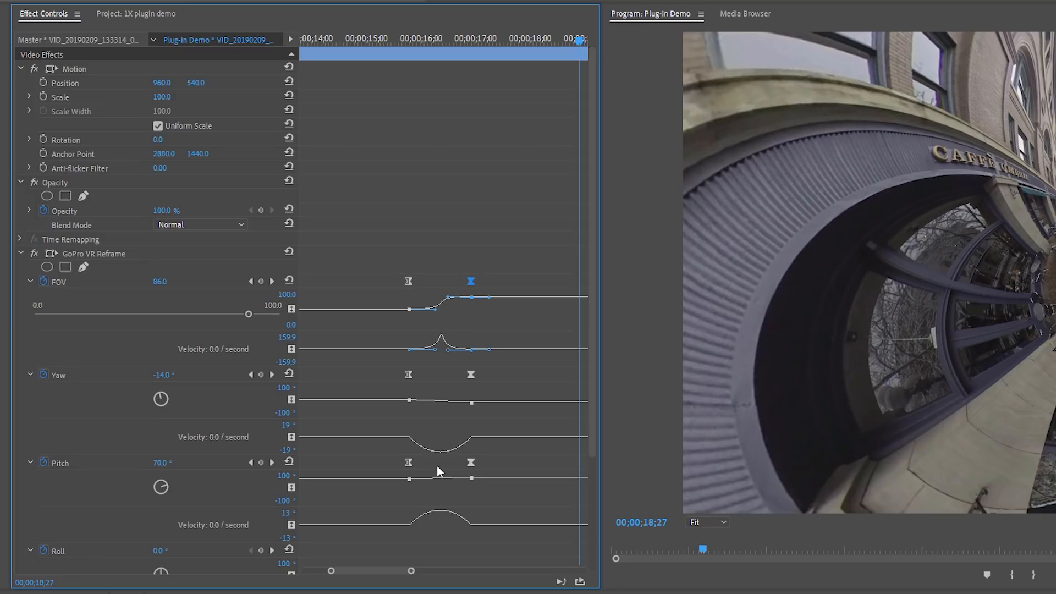
left_click(408, 376)
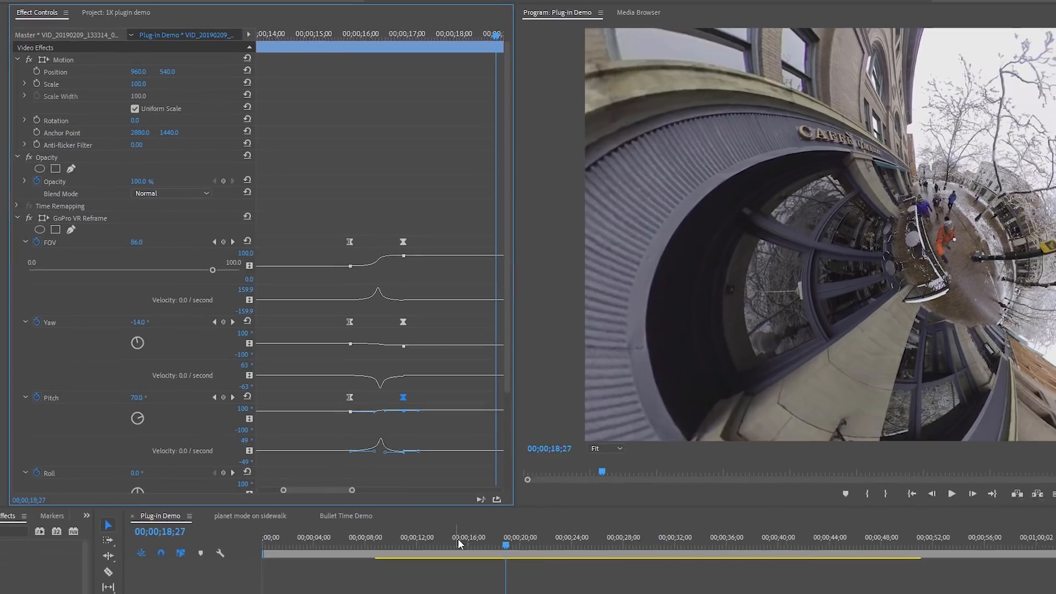
left_click(412, 483)
key("space")
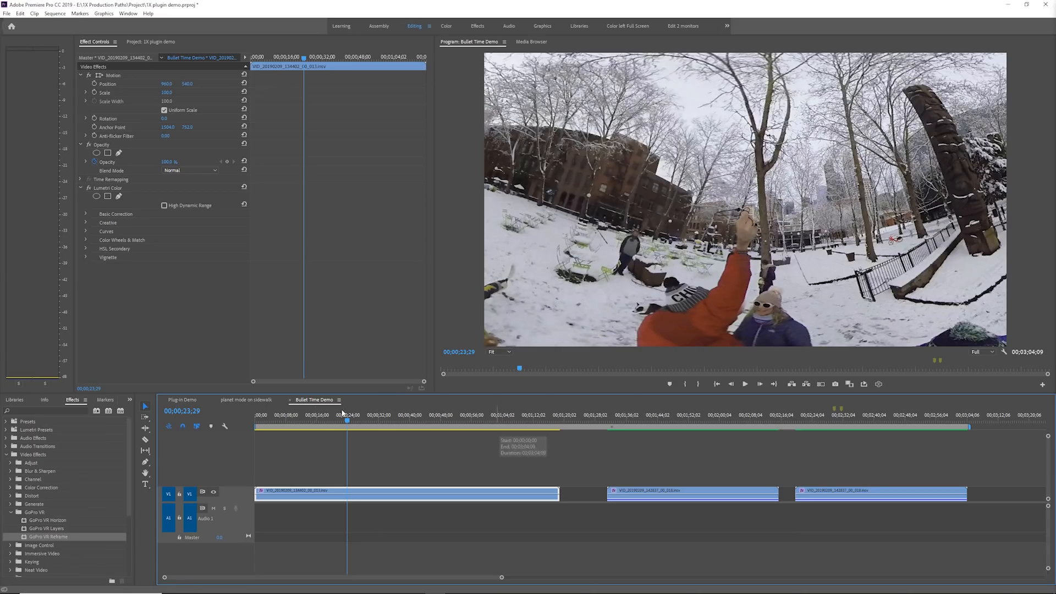
Step: Preview the first clip of the Bullet Time Demo sequence and park the playhead at 00;00;15;20
left_click_drag(292, 422, 349, 424)
key("space")
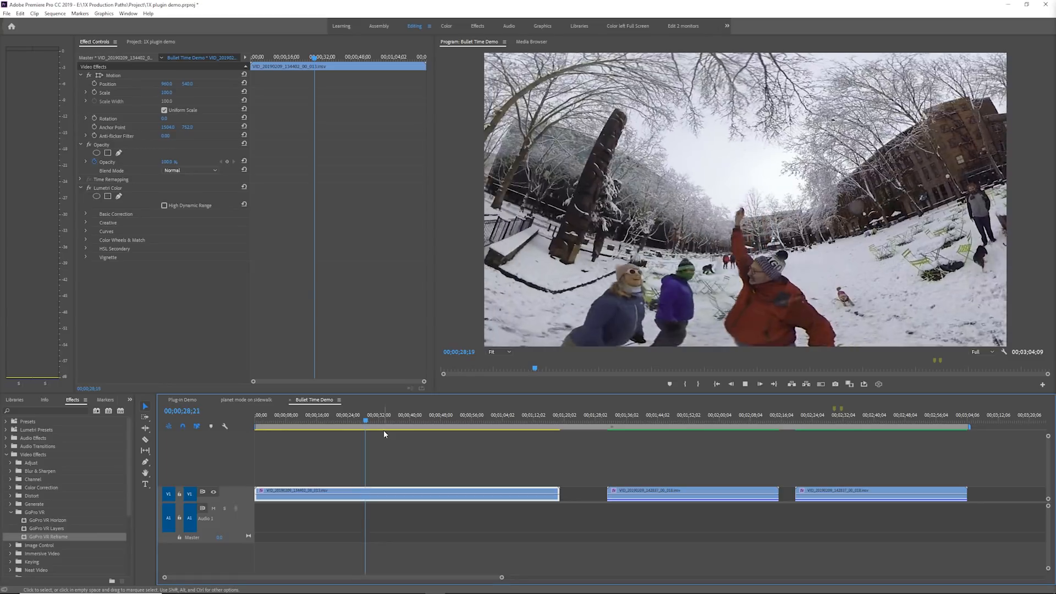
key("space")
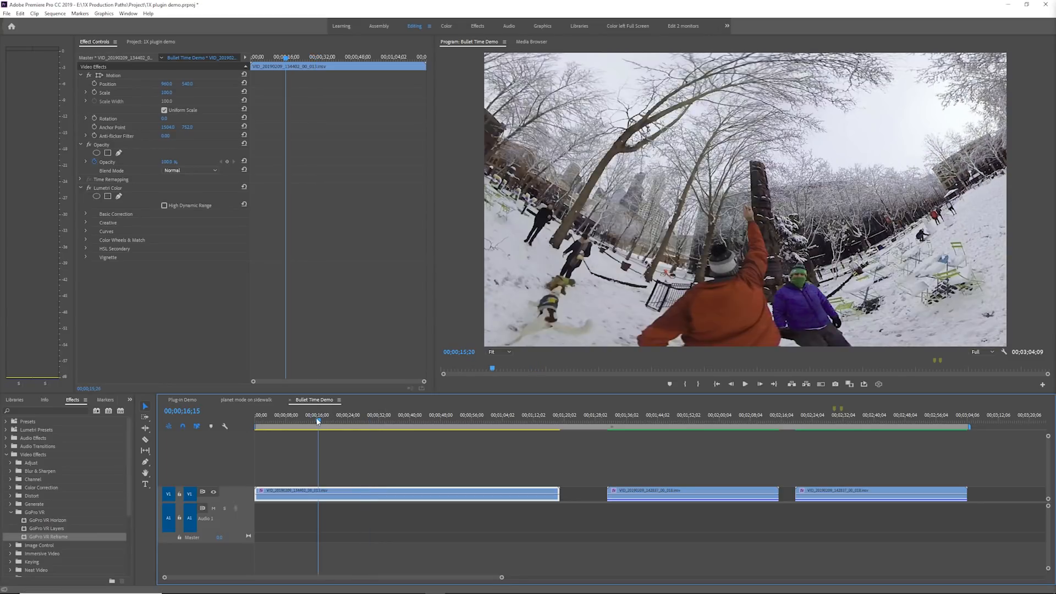
left_click_drag(317, 420, 315, 420)
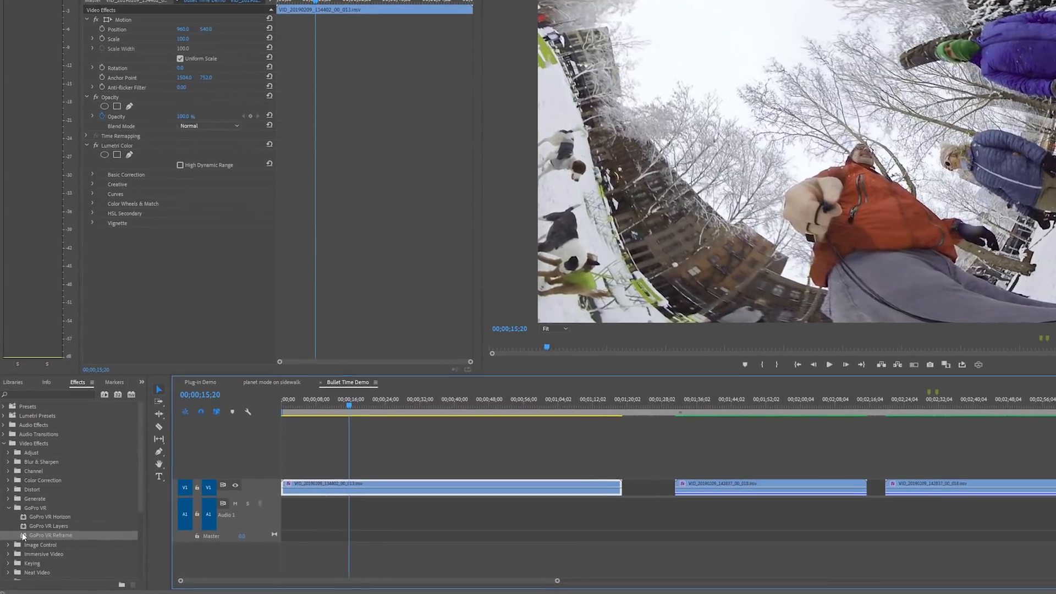
Step: Apply GoPro VR Reframe to the first bullet-time clip and set its Pitch to 60° at 00;00;22;18
left_click_drag(36, 536, 411, 498)
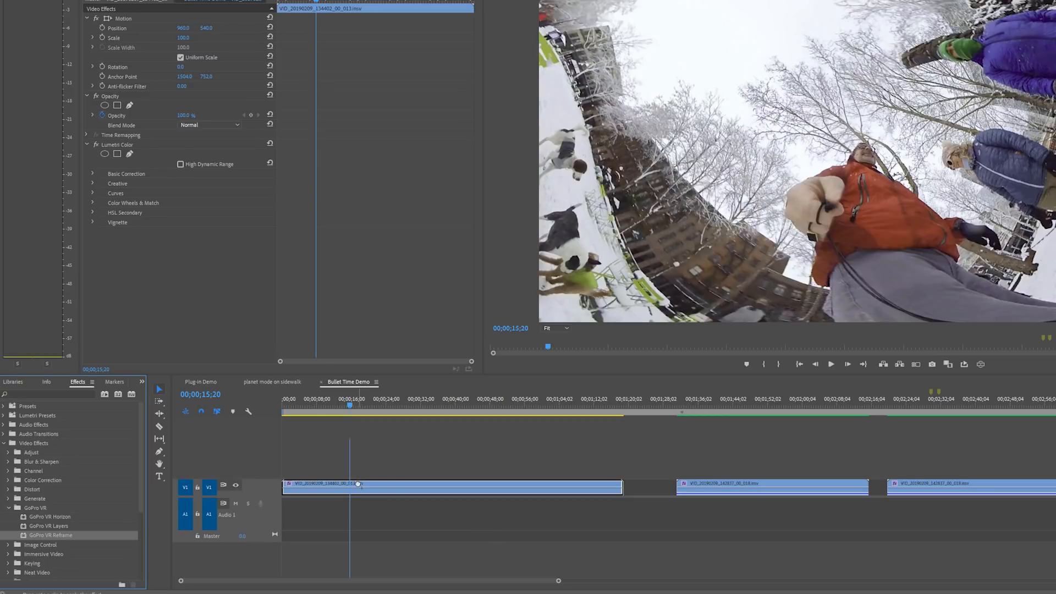
left_click_drag(359, 486, 363, 484)
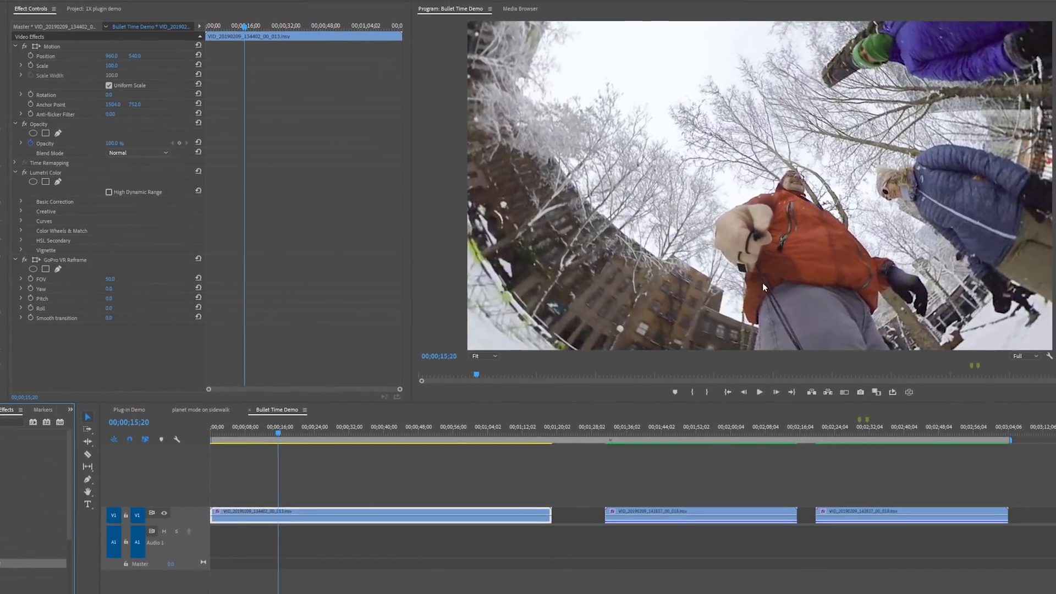
left_click_drag(293, 433, 306, 434)
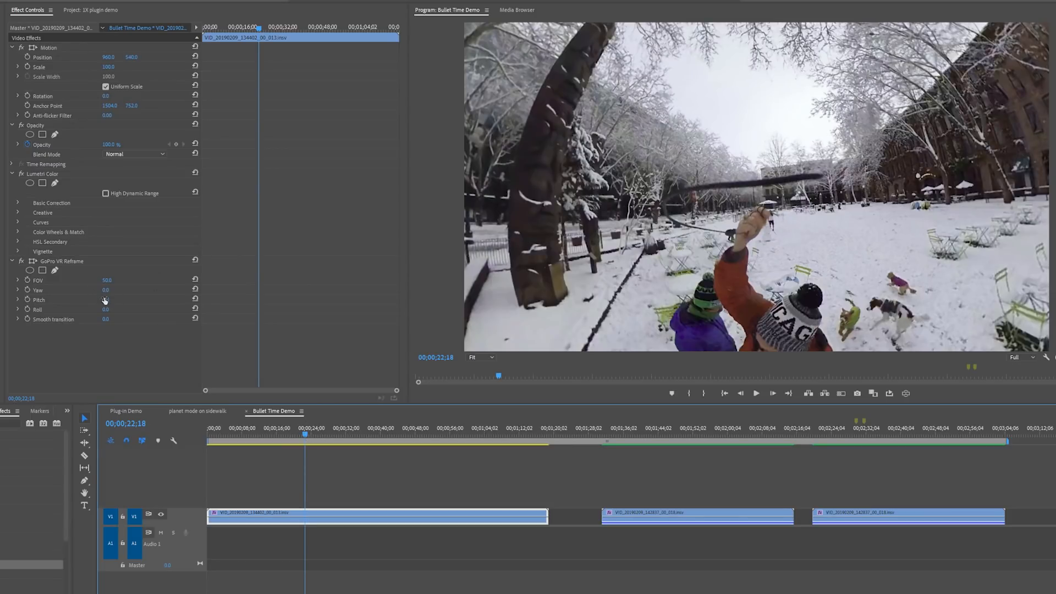
left_click_drag(106, 303, 139, 303)
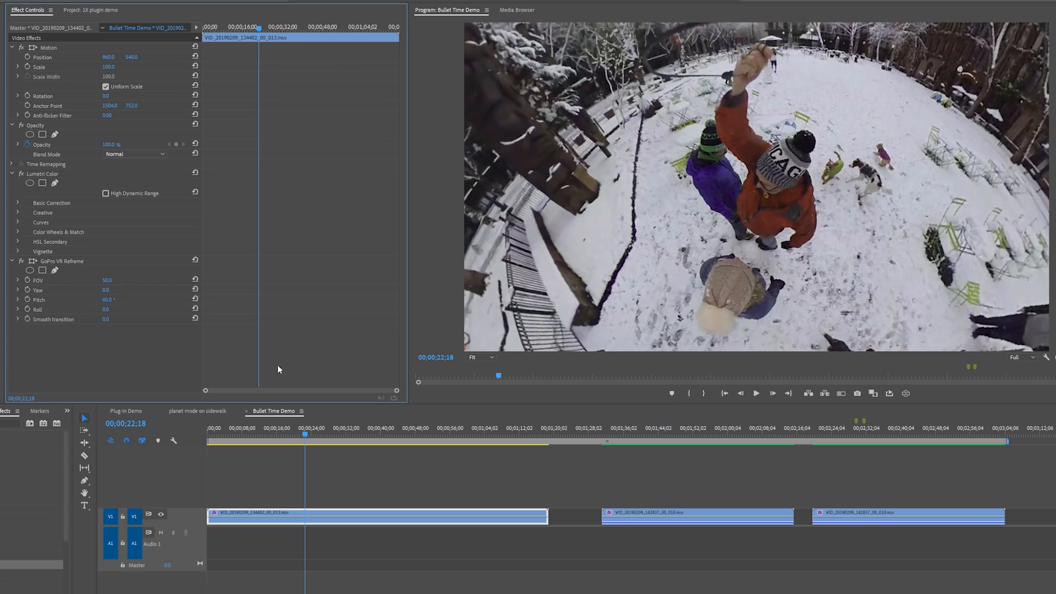
Step: At 00;00;27;00, start keyframing FOV, Yaw, Pitch and Roll of the bullet-time clip's reframe effect
left_click(756, 394)
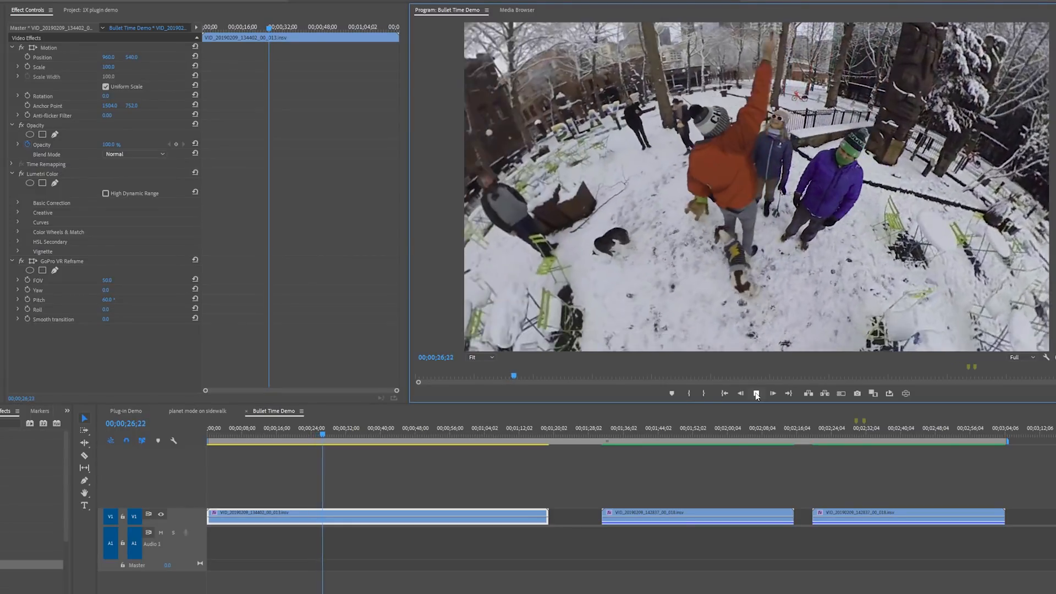
left_click(756, 394)
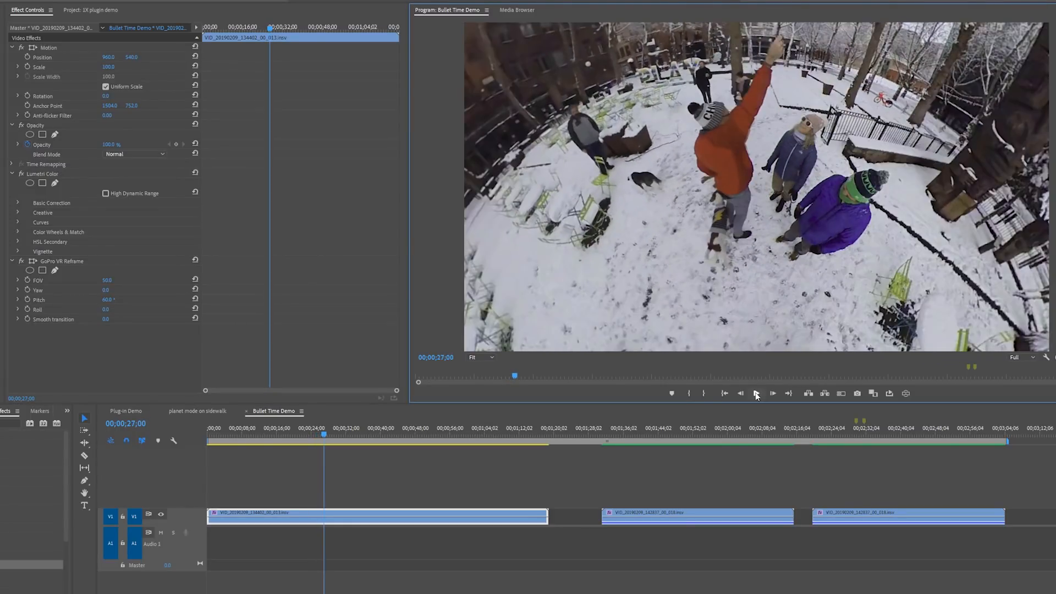
left_click(27, 280)
left_click(27, 290)
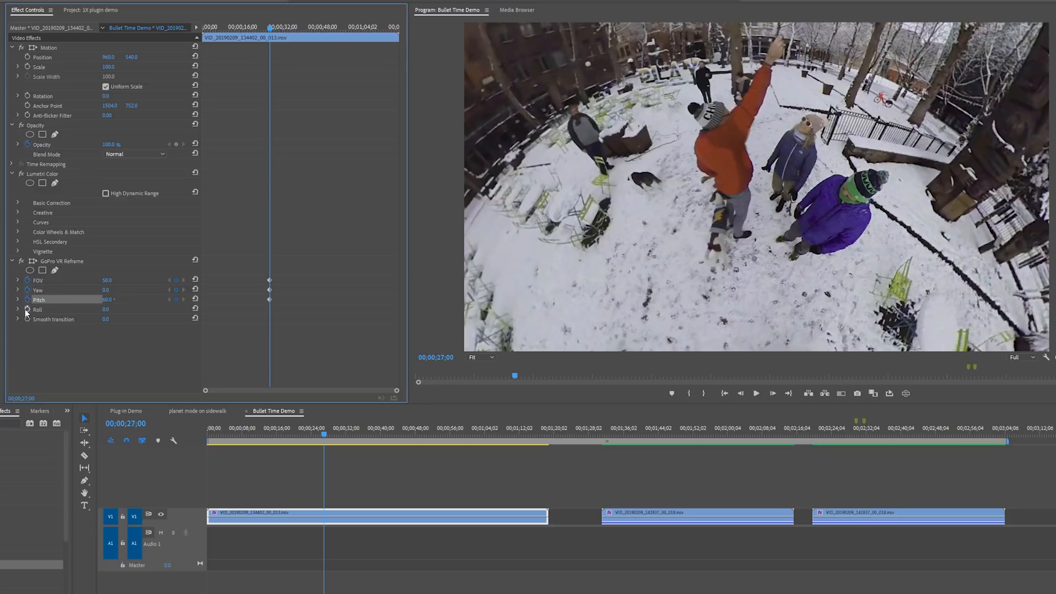
Step: At 00;00;28;17, keyframe Pitch to -68° and FOV to 64, and play back the move
key("space")
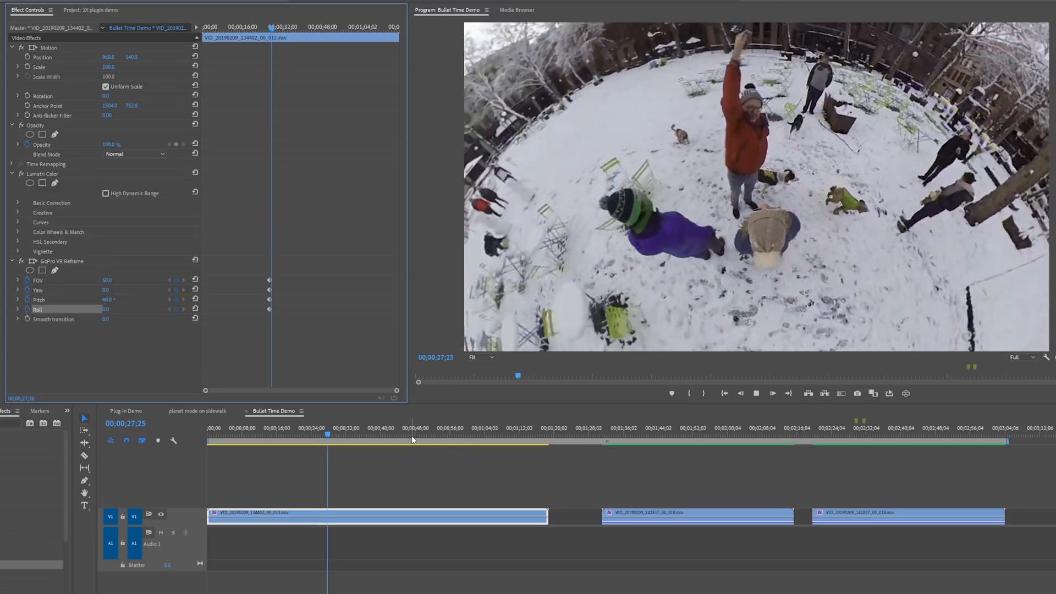
key("space")
key("space")
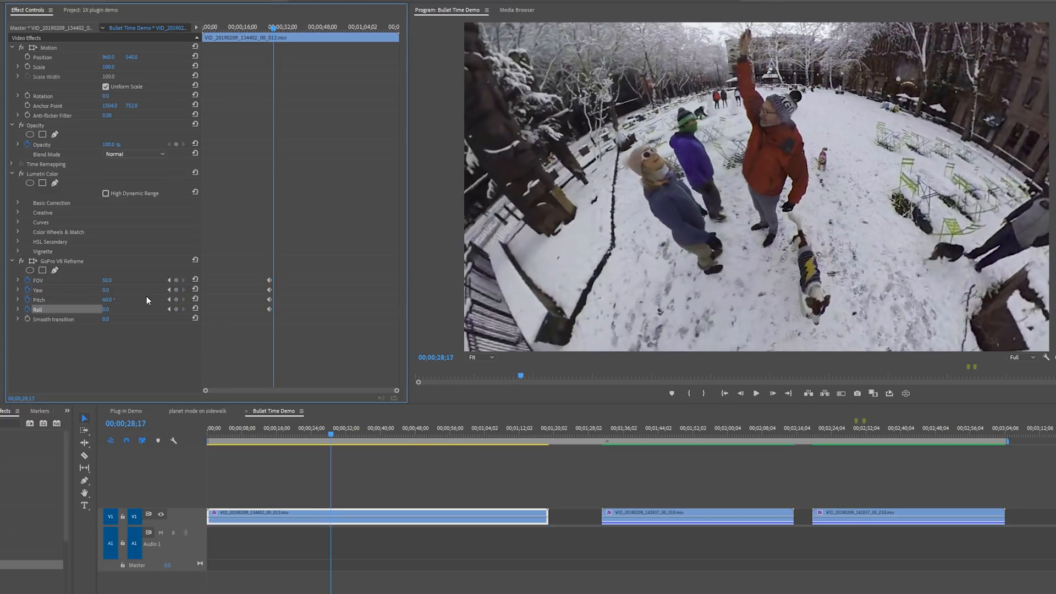
left_click_drag(107, 302, 100, 302)
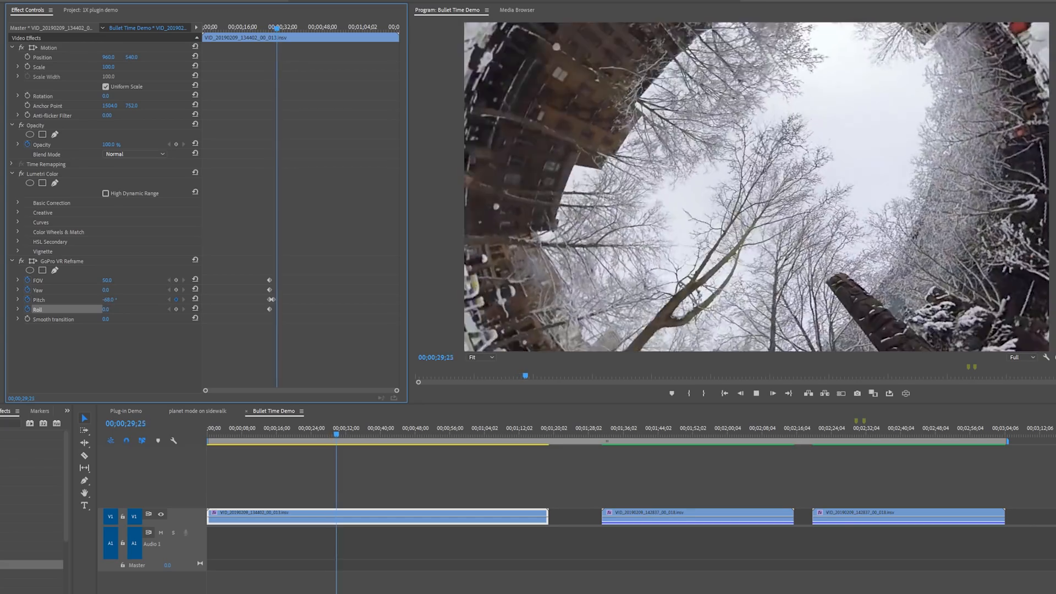
left_click(169, 299)
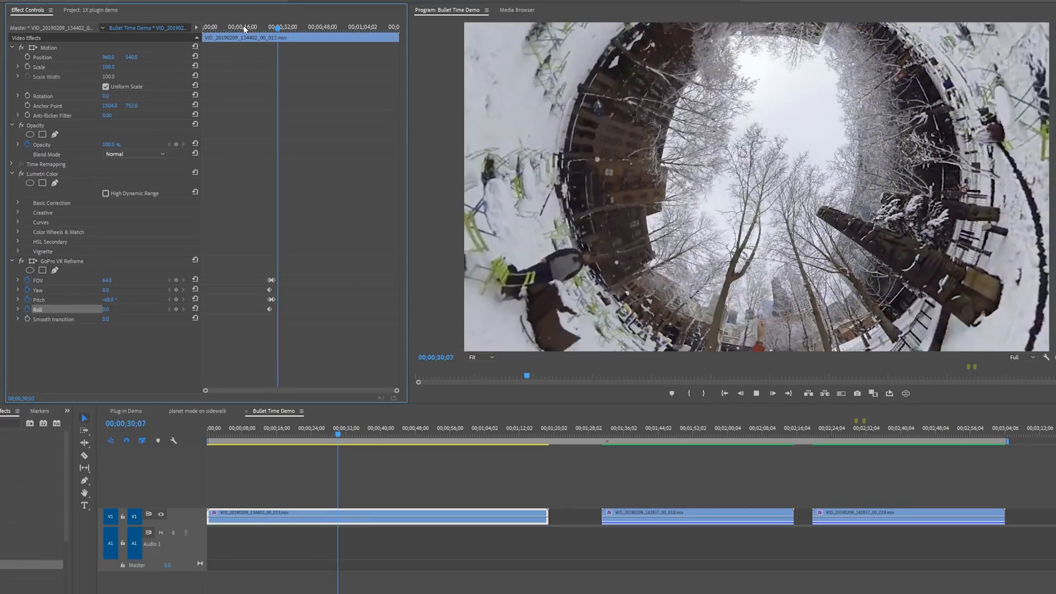
key("space")
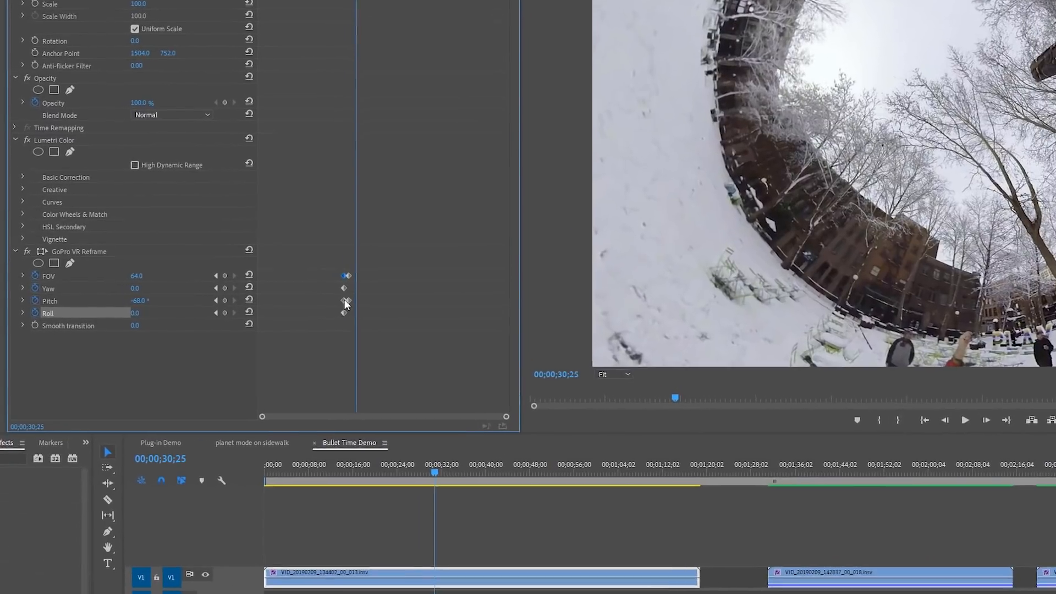
Step: Apply Ease In to the first FOV and Pitch keyframes of the bullet-time clip and Ease Out to the second ones
right_click(345, 301)
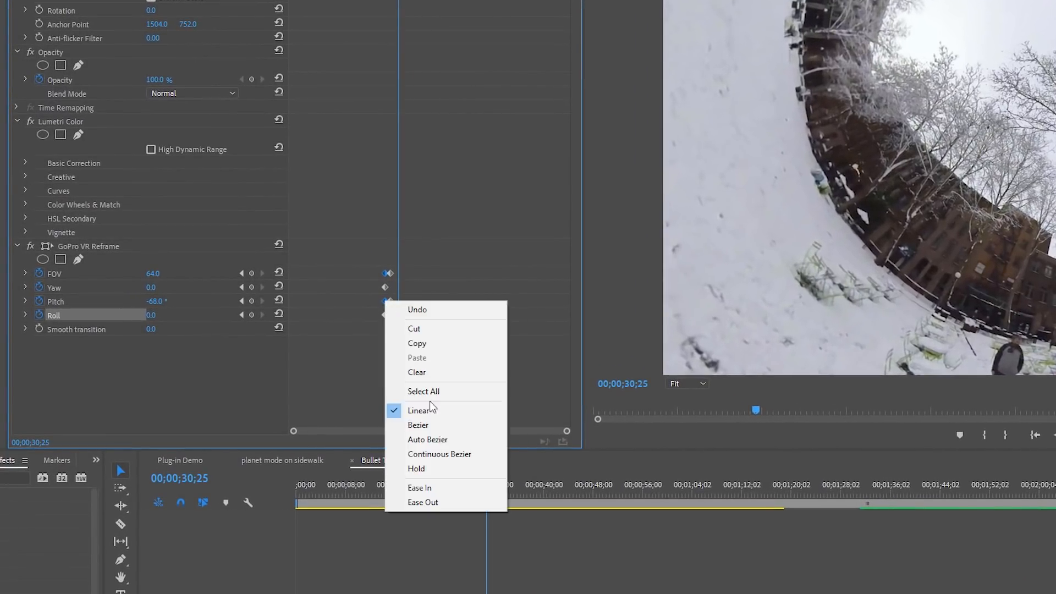
left_click(430, 489)
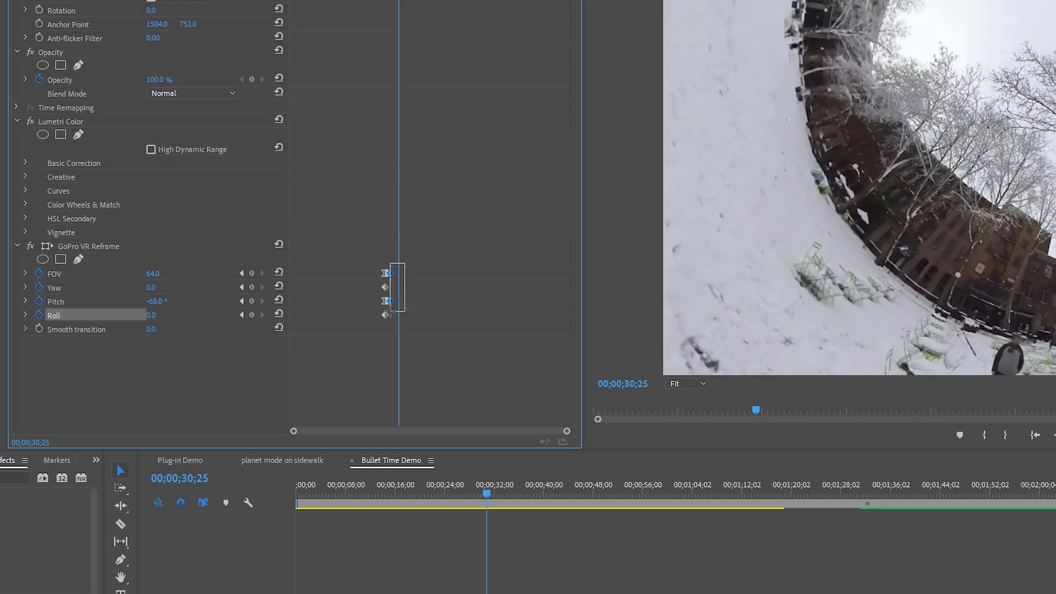
right_click(392, 301)
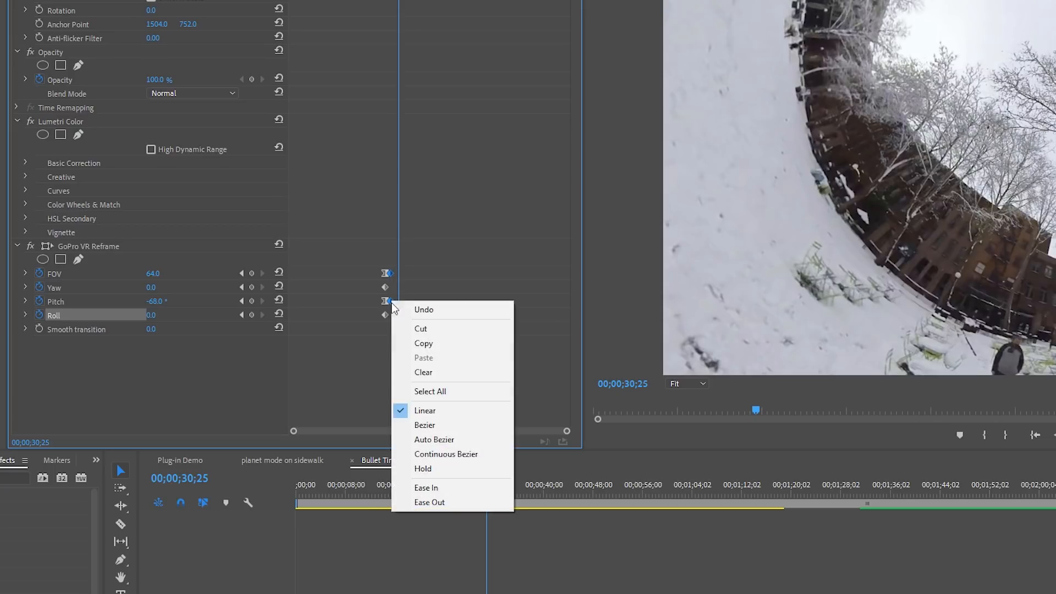
left_click(447, 501)
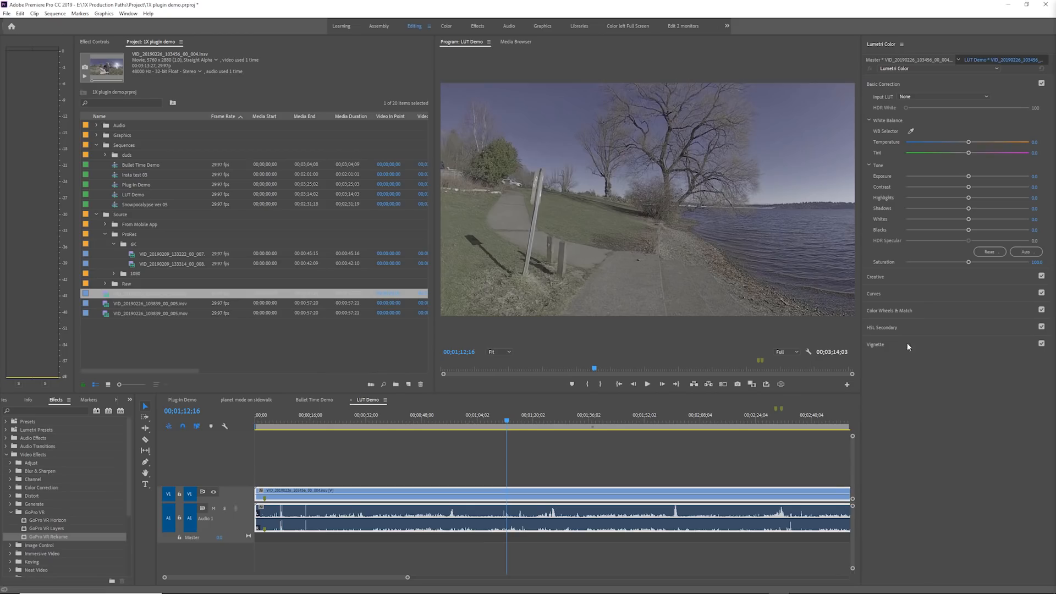
Step: Scrub the LUT Demo sequence, play it from its start to 00;00;02;25, and check the available Input LUT options
left_click_drag(476, 420, 455, 419)
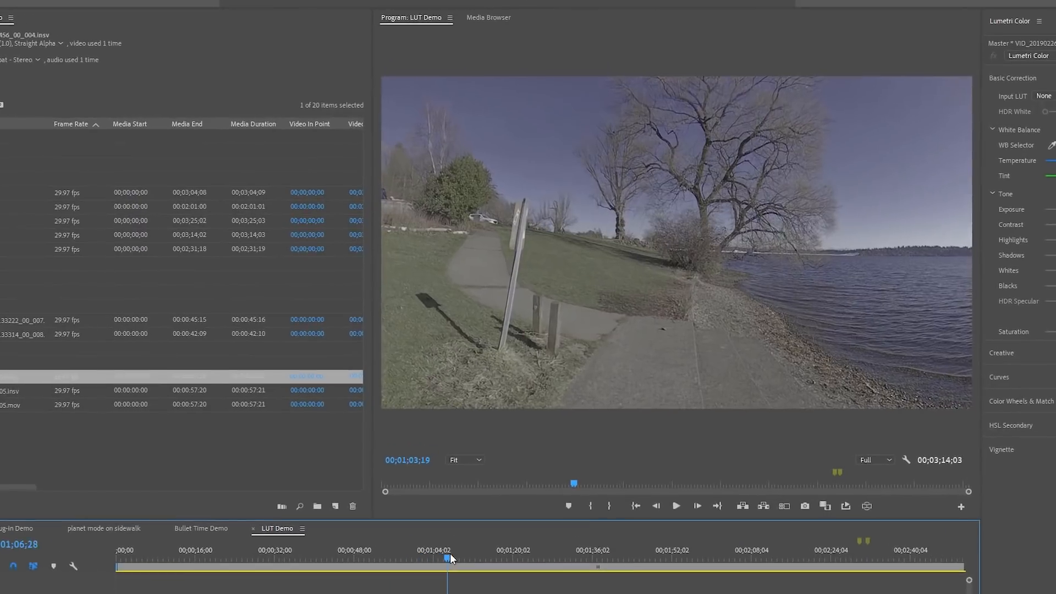
mouse_move(450, 554)
left_mouse_down()
mouse_move(429, 554)
mouse_move(444, 554)
left_mouse_up()
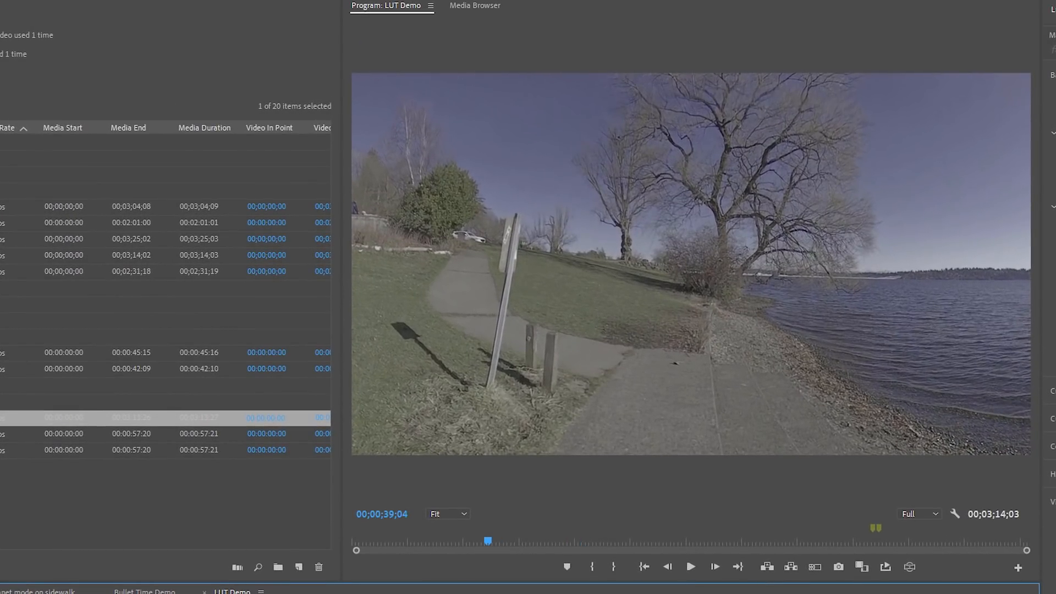
key("Home")
key("space")
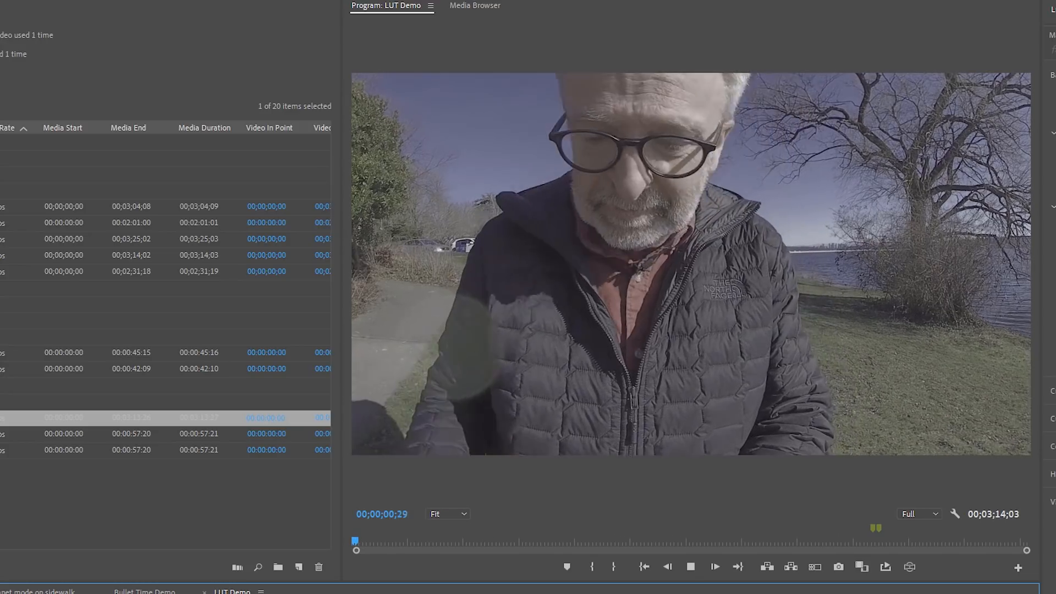
key("space")
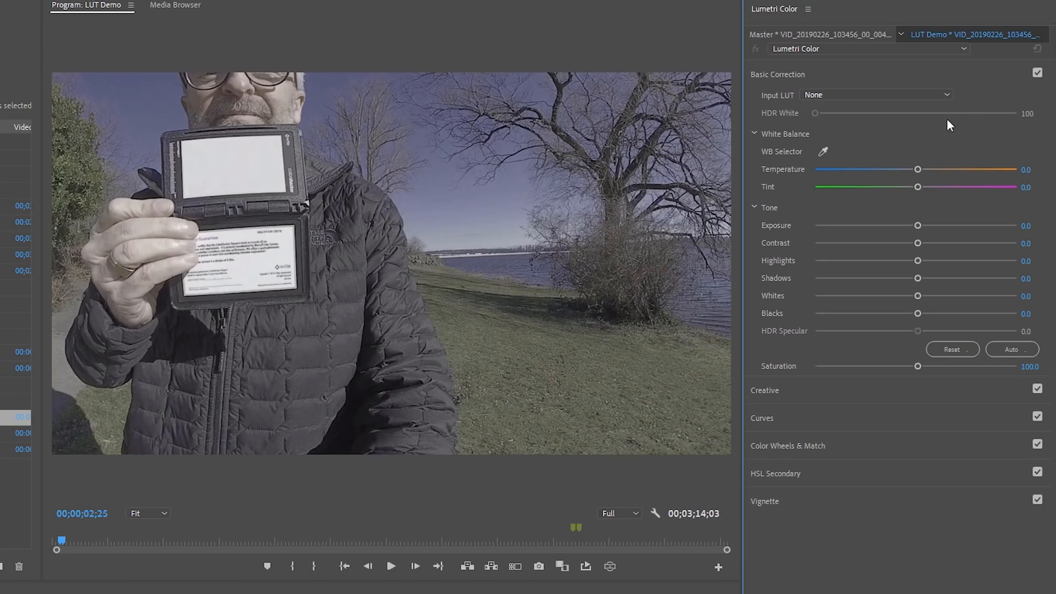
left_click(947, 94)
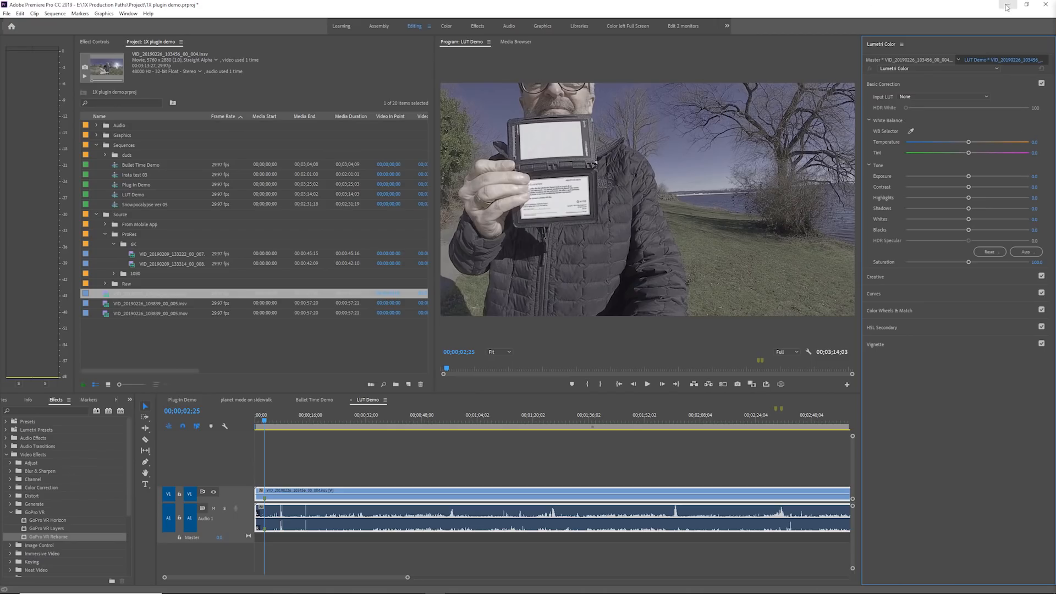
Step: Switch to File Explorer and select the LUT file ONE-X-LUT-Final-V1.0.0.cube in the 1X Production Paths Project folder
left_click(1007, 6)
left_click_drag(1055, 77, 658, 22)
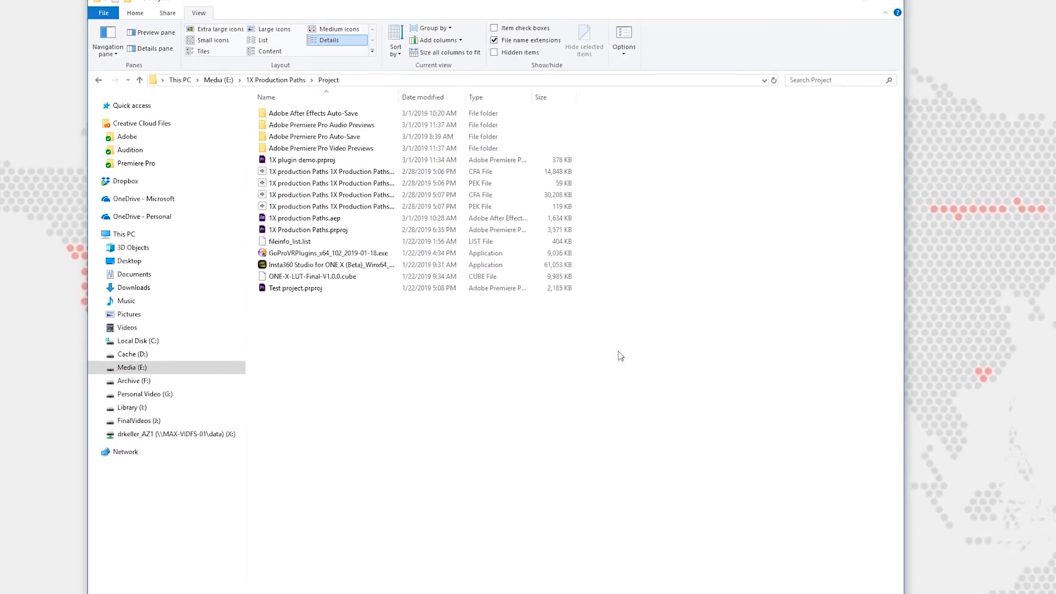
left_click(273, 278)
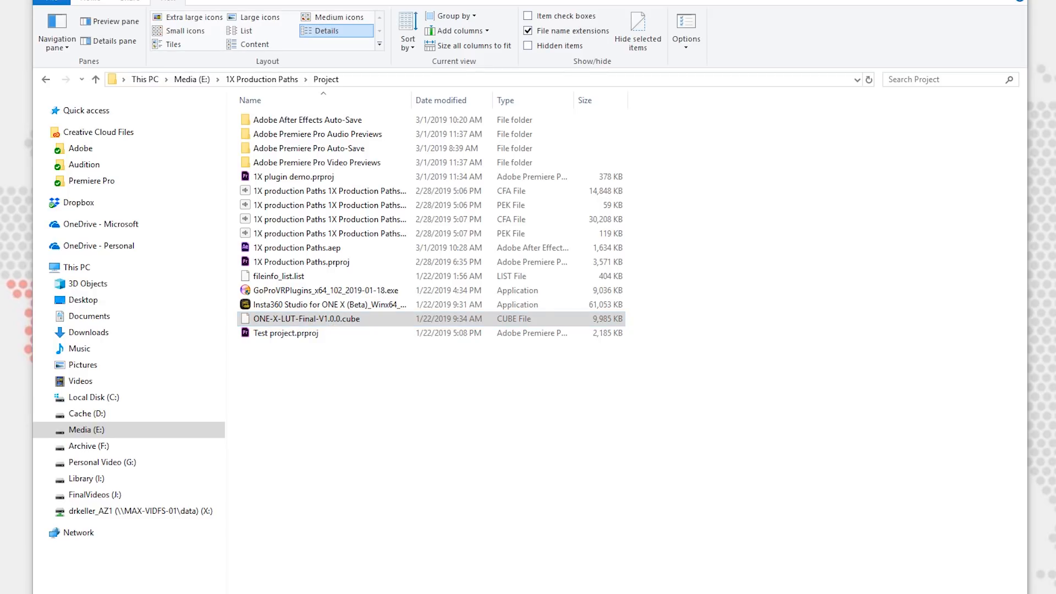
Step: Switch to the browser and locate the LUT v1.0.0 download under Insta360 STUDIO for ONE X on the download page
left_click_drag(1055, 35, 484, 17)
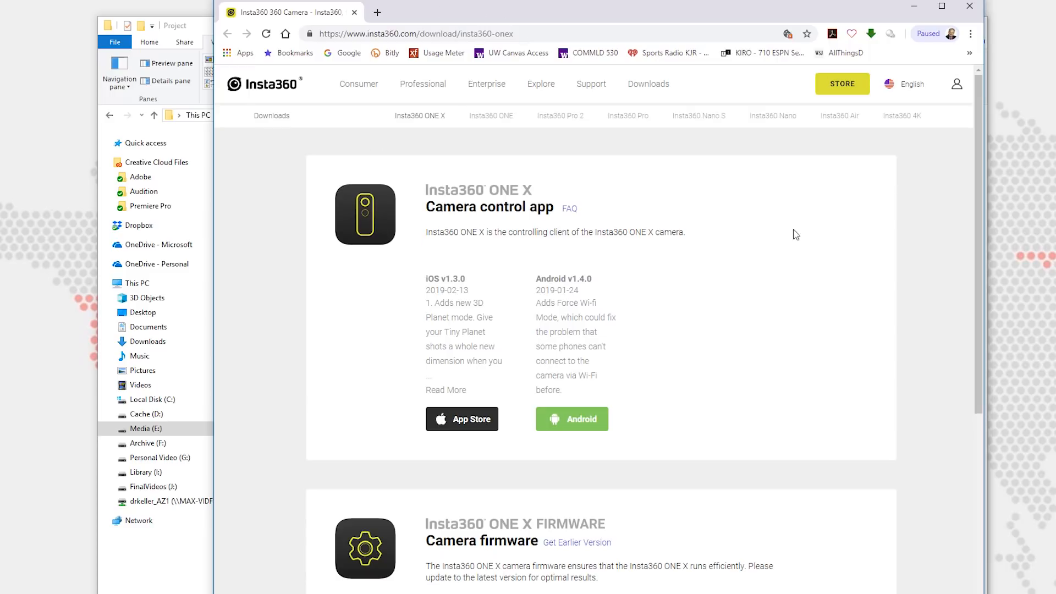
scroll(977, 203, "down", 4)
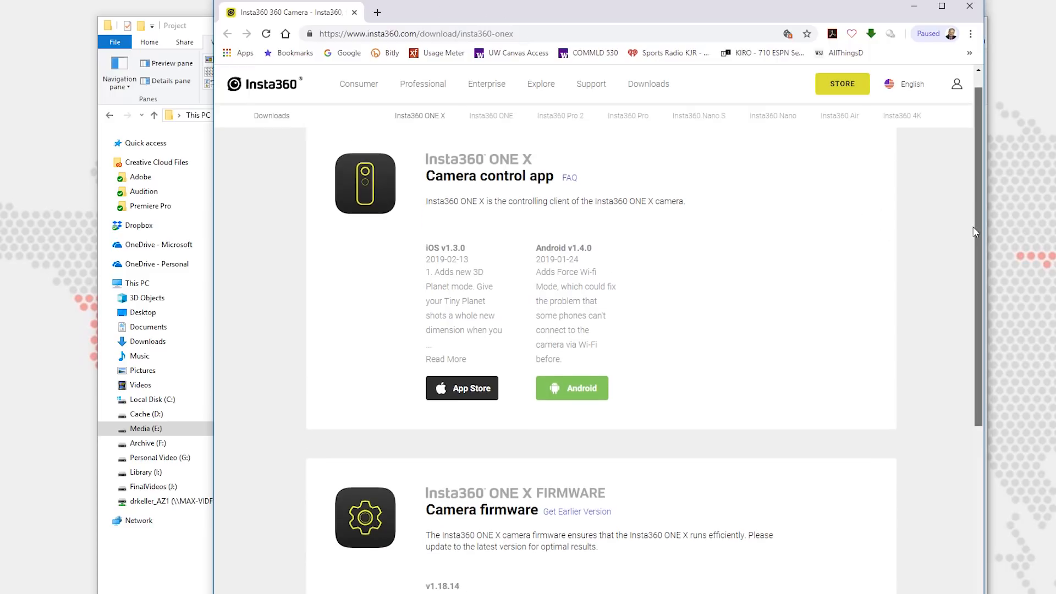
left_click_drag(975, 304, 975, 476)
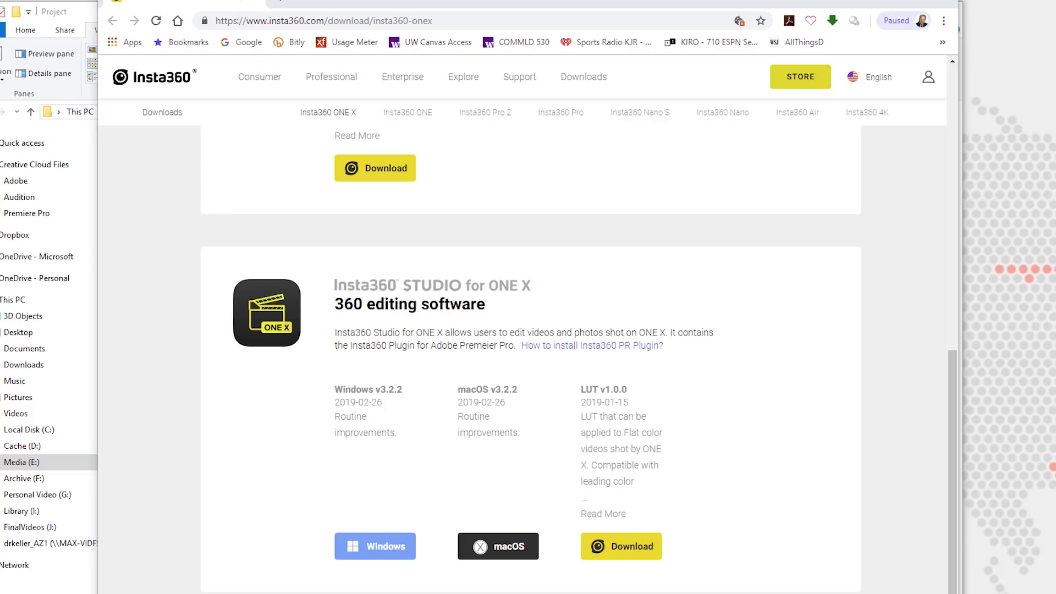
Step: In File Explorer, paste ONE-X-LUT-Final-V1.0.0.cube into Adobe Premiere Pro CC 2019's Lumetri\LUTs\Technical folder, granting administrator permission
left_click(81, 14)
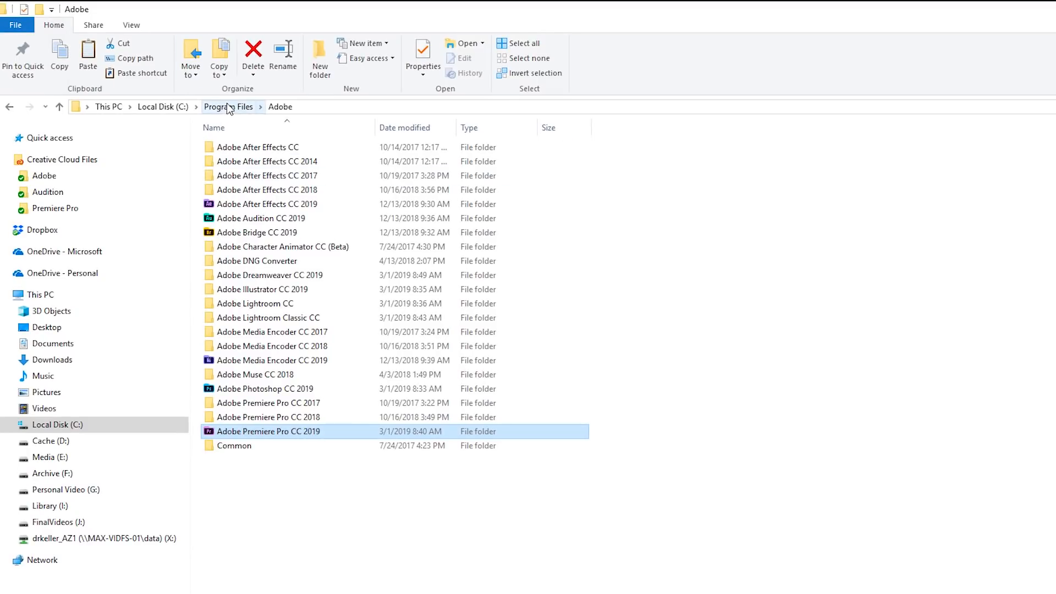
double_click(276, 434)
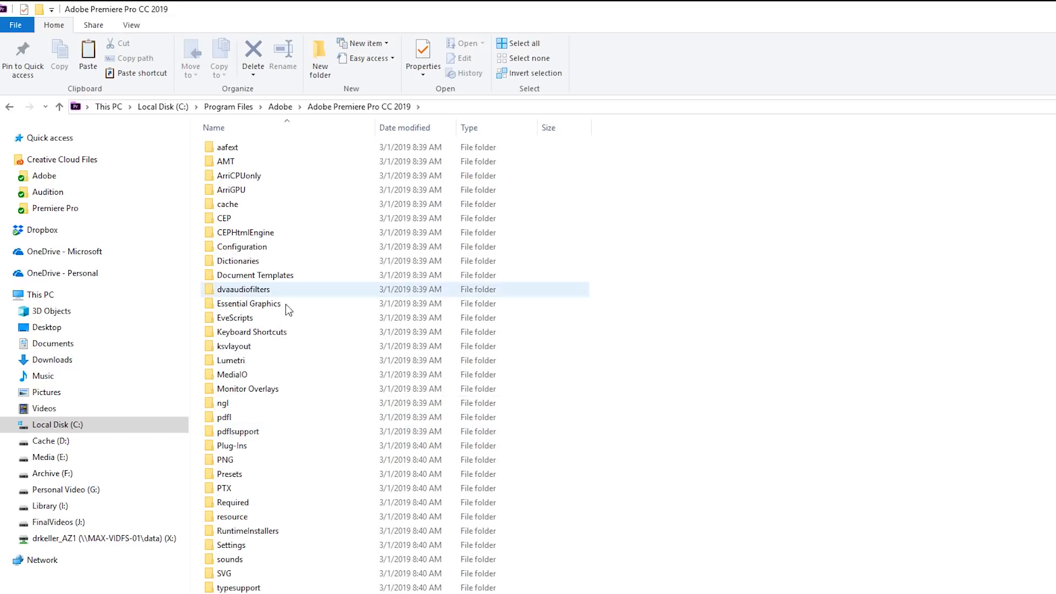
double_click(231, 361)
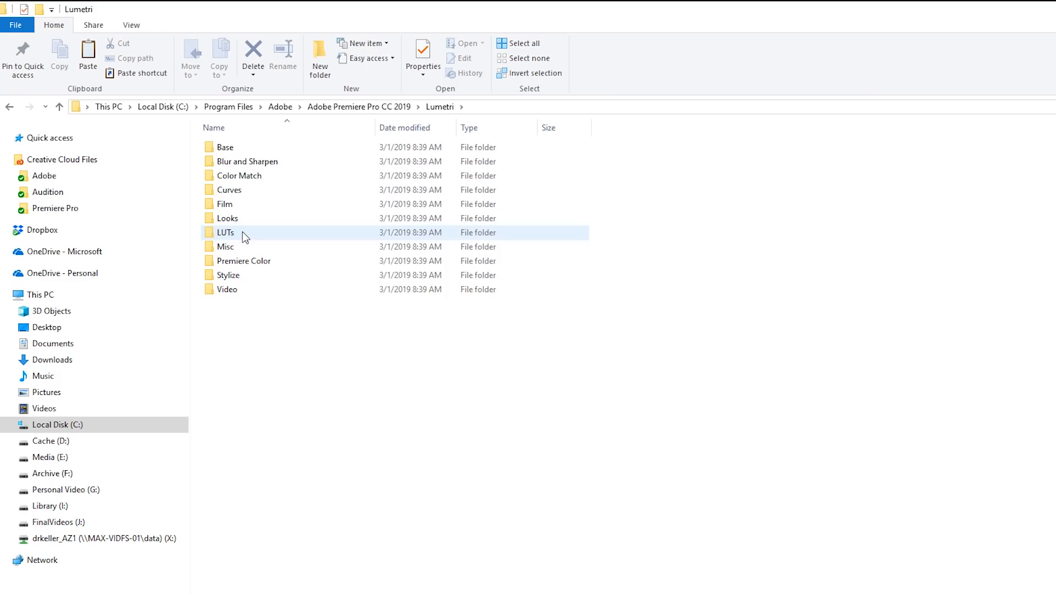
double_click(245, 236)
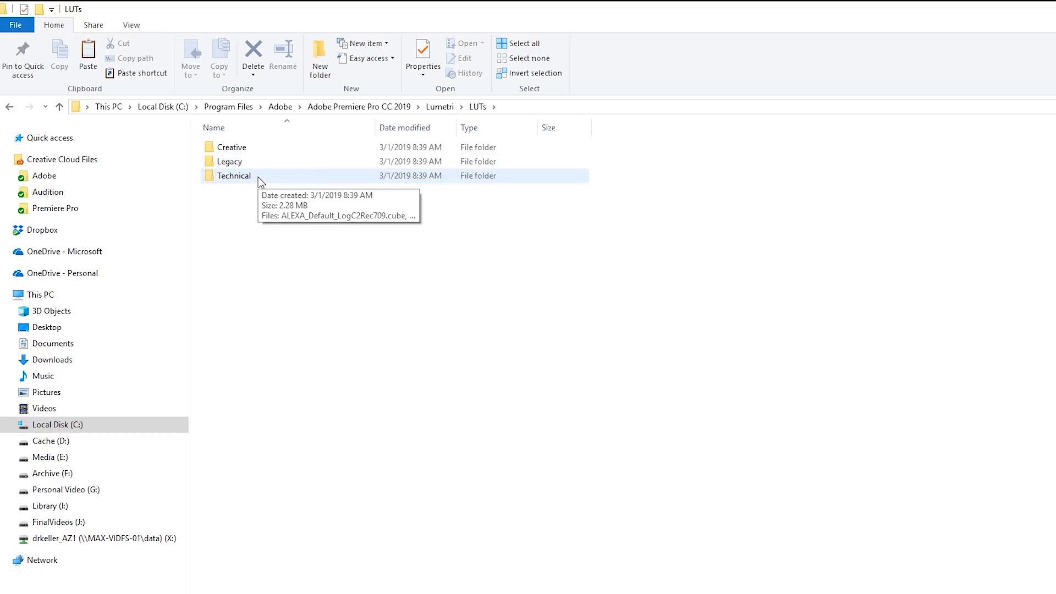
double_click(233, 176)
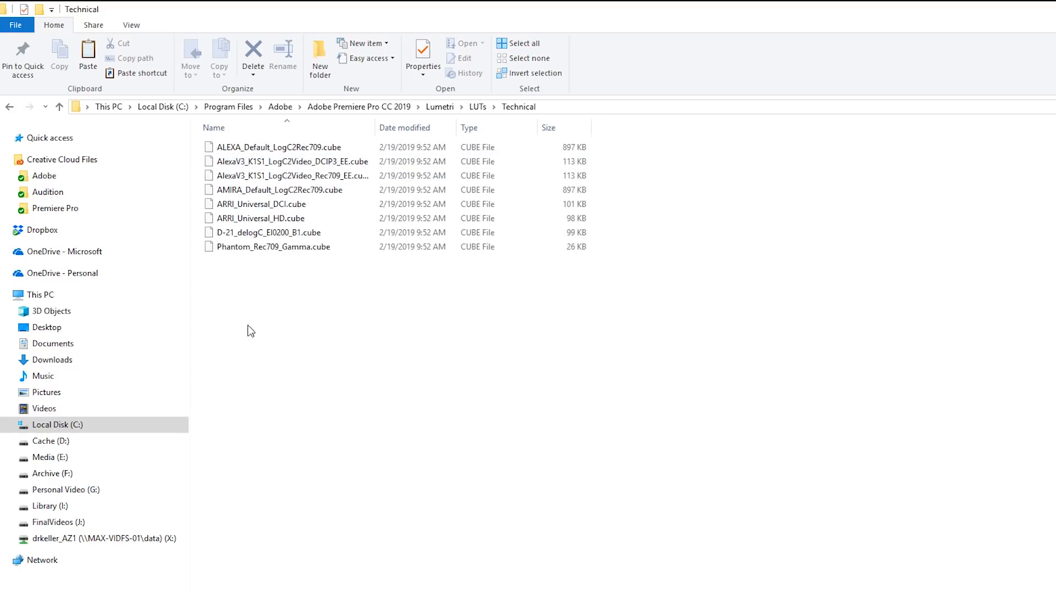
key("ctrl+v")
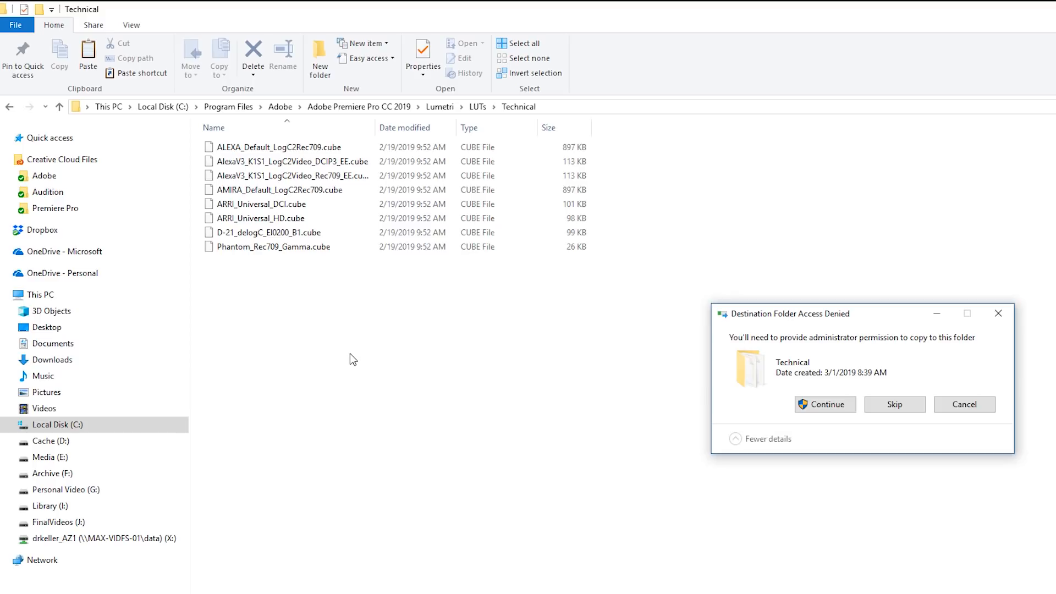
left_click(844, 404)
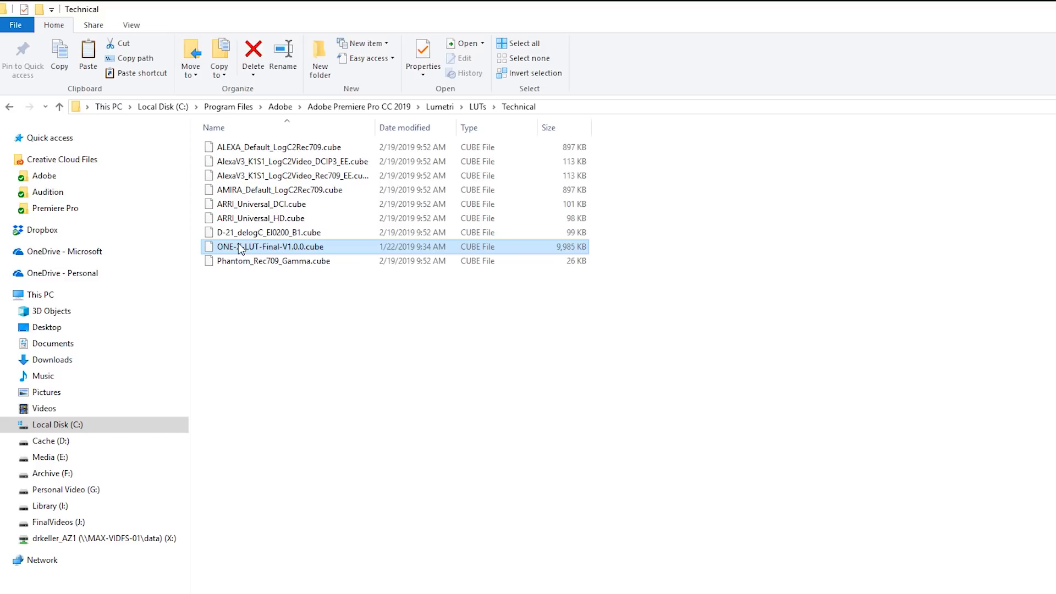
left_click(338, 498)
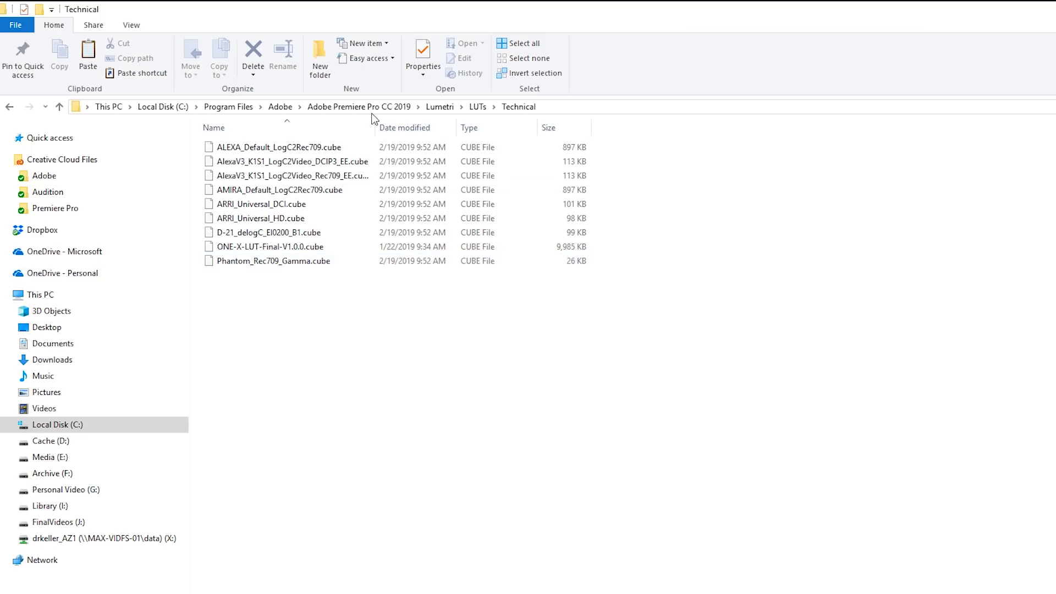
Step: Paste the ONE-X LUT file into Adobe Media Encoder CC 2019's Lumetri\LUTs\Technical folder, granting administrator permission
left_click(280, 107)
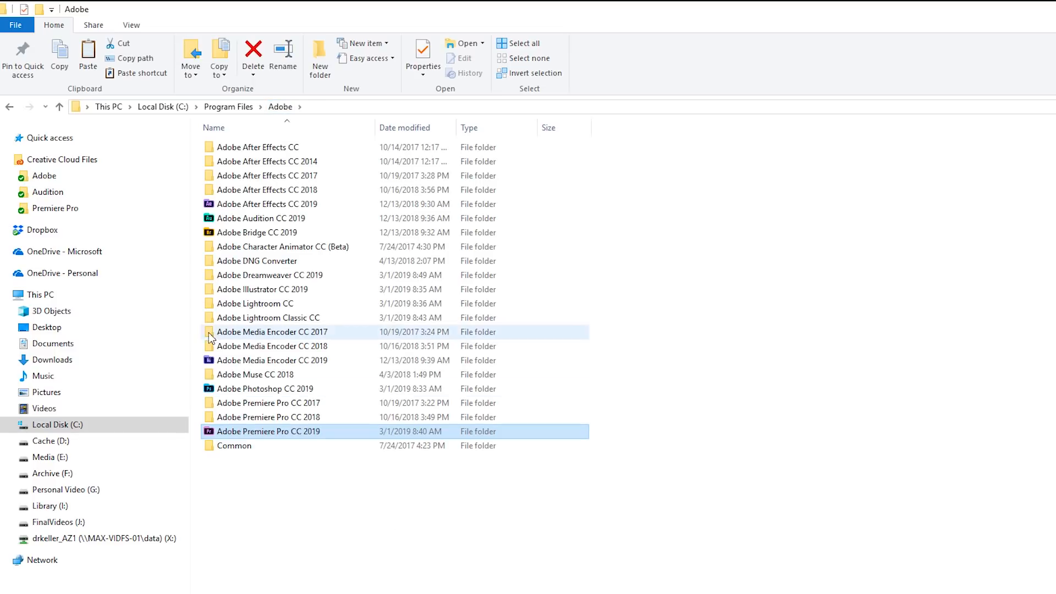
double_click(265, 362)
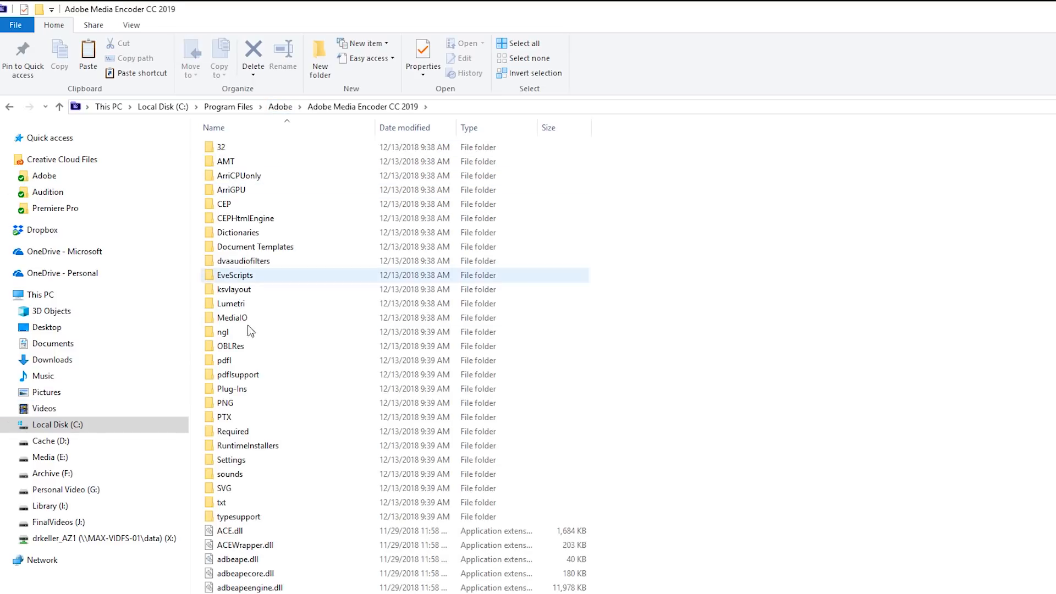
double_click(234, 305)
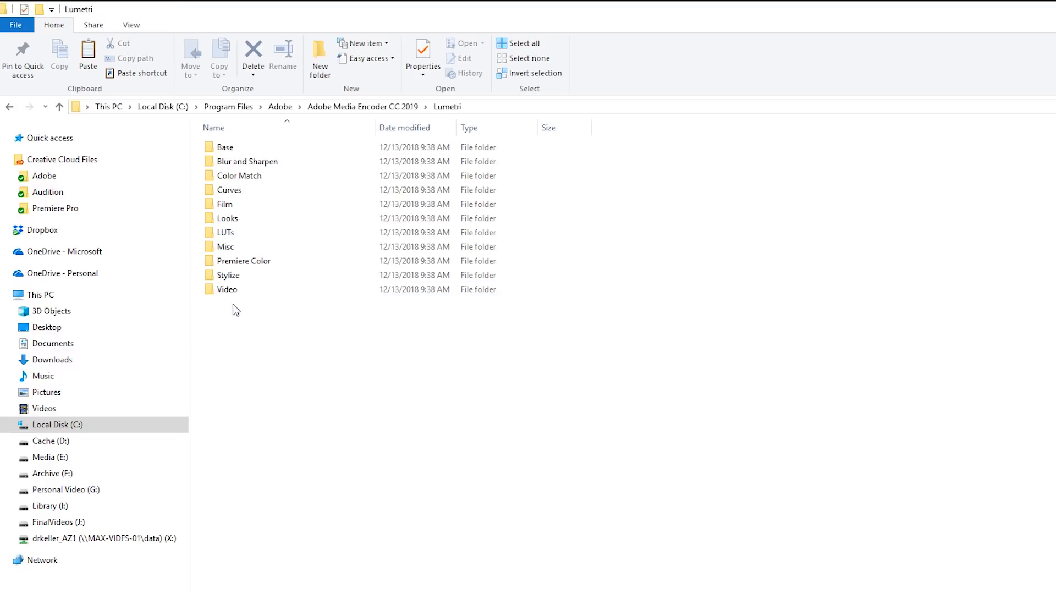
double_click(233, 234)
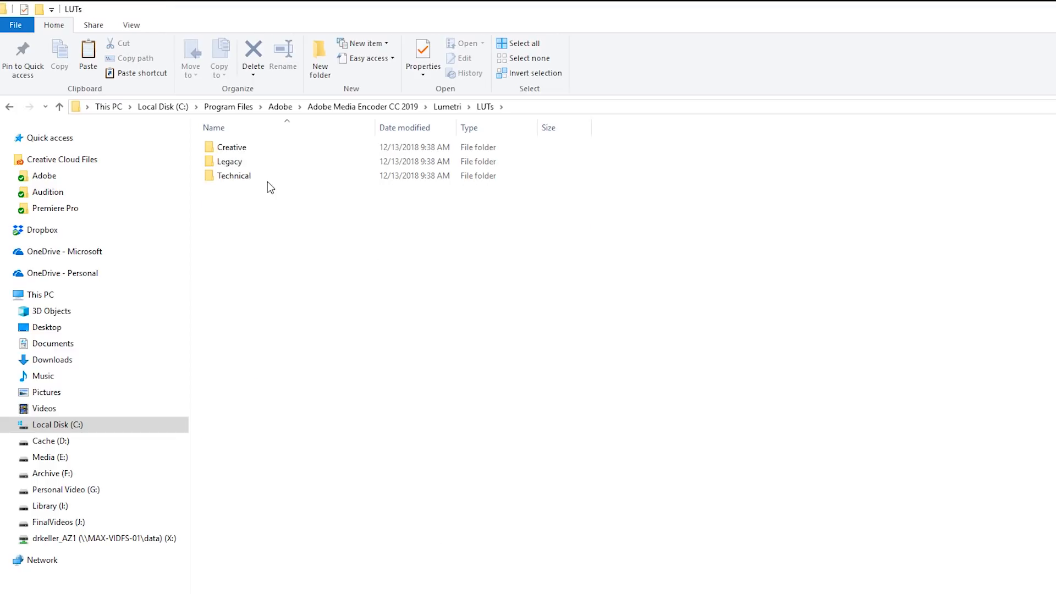
double_click(252, 179)
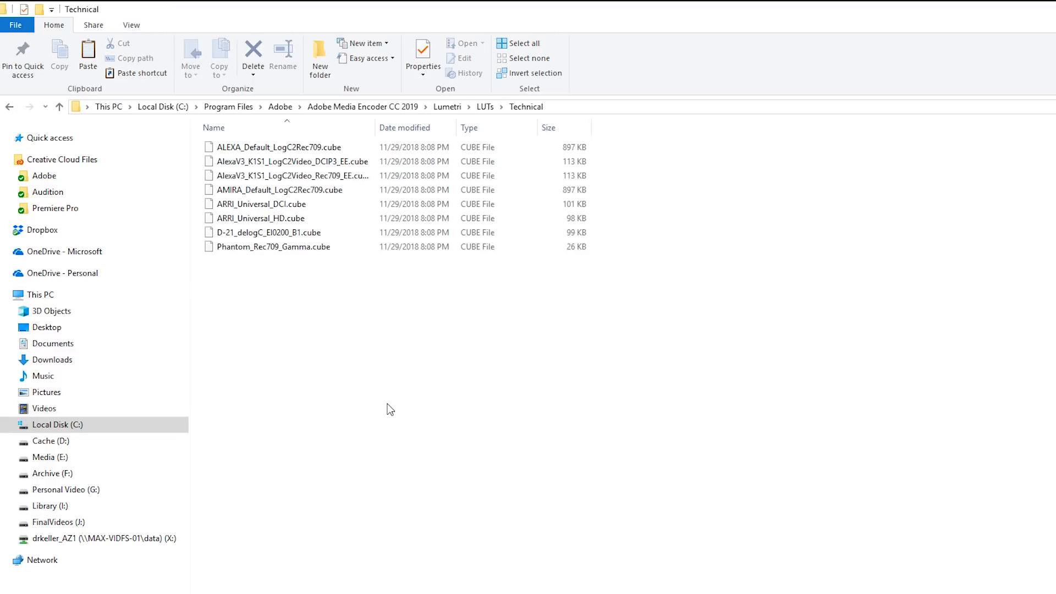
key("ctrl+v")
left_click(815, 411)
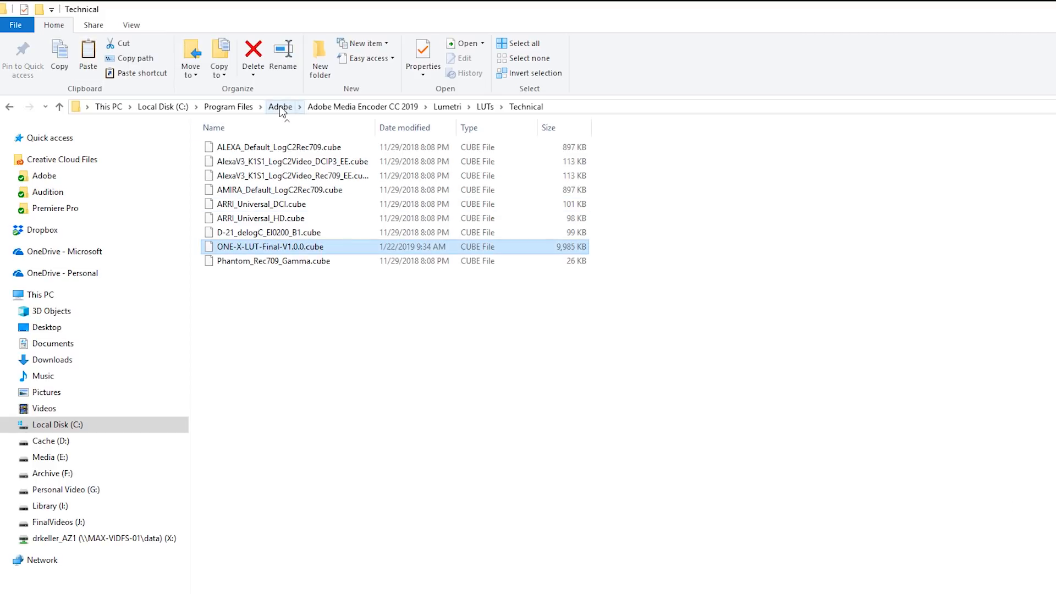
Step: Paste the ONE-X LUT file into Adobe After Effects CC 2019's Support Files\Lumetri\LUTs\Technical folder, granting administrator permission
left_click(280, 106)
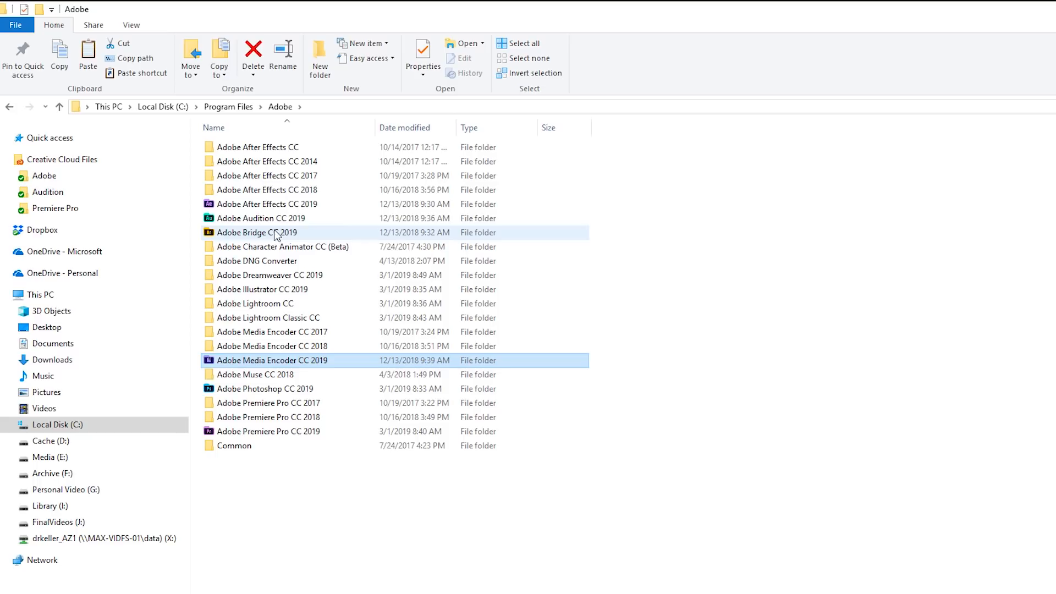
double_click(276, 205)
double_click(236, 146)
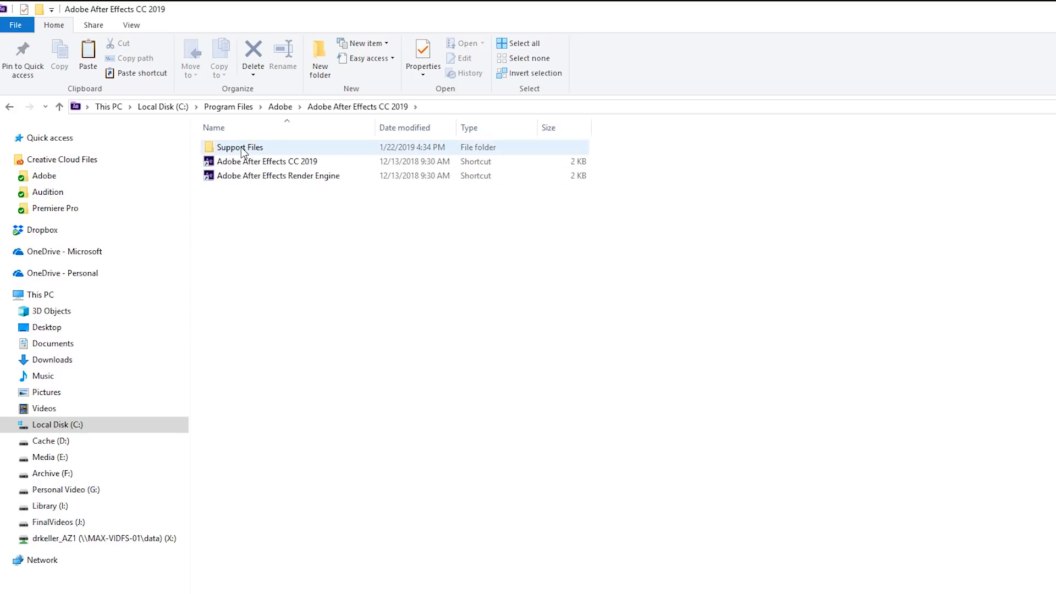
double_click(265, 418)
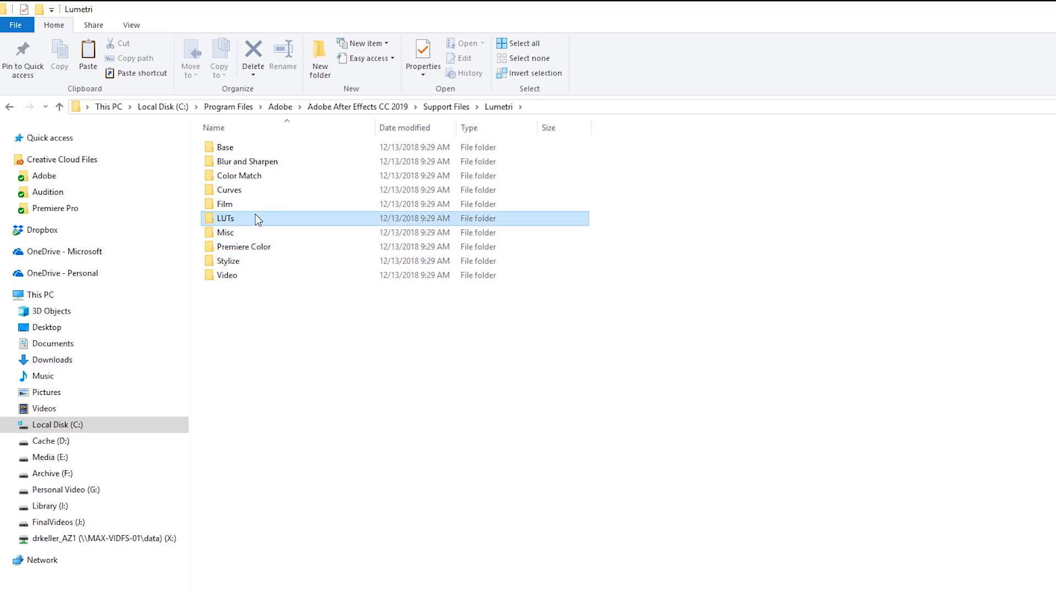
double_click(257, 218)
double_click(242, 174)
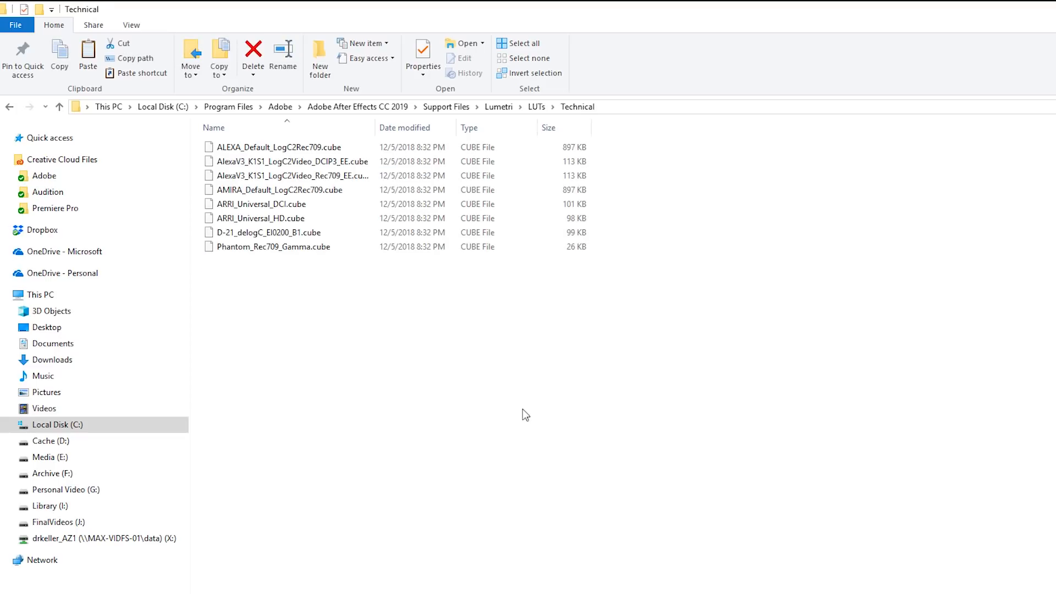
key("ctrl+v")
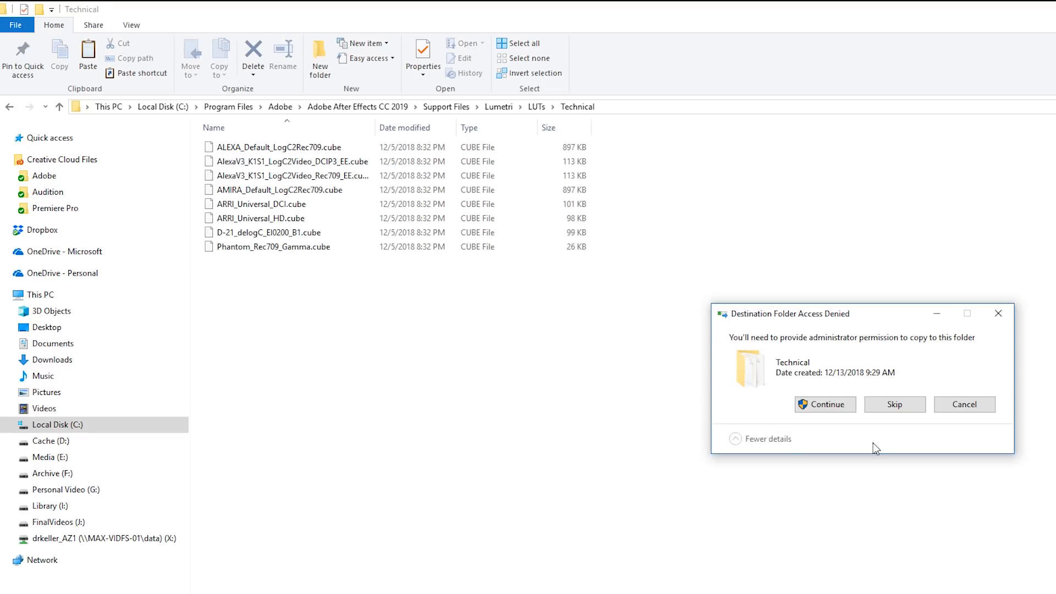
key("Return")
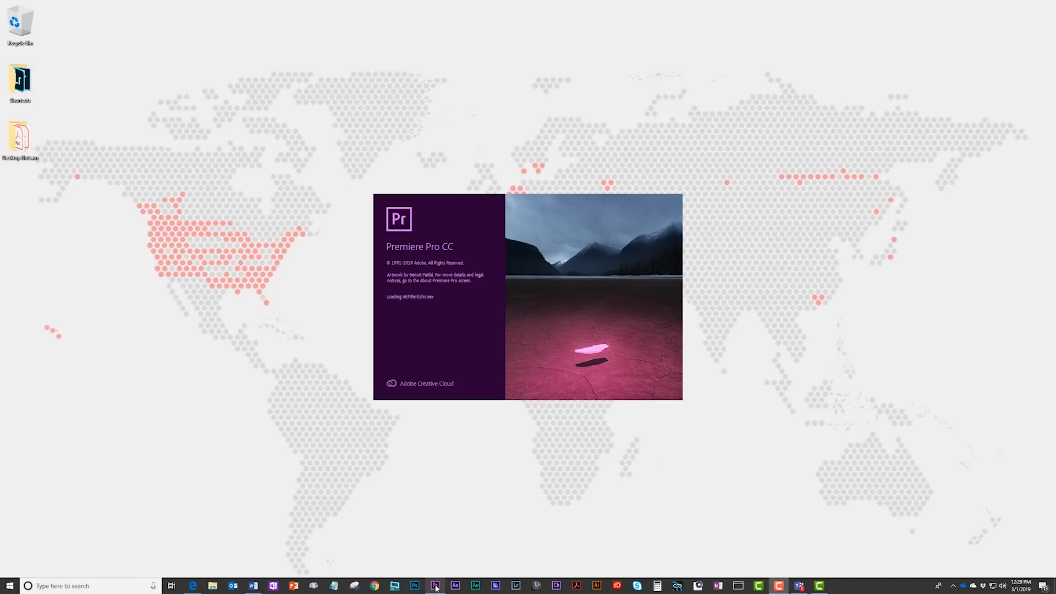
Step: Relaunch Premiere Pro and set the LUT Demo clip's Input LUT to ONE-X-LUT-Final-V1.0.0 in Lumetri's Basic Correction
left_click(435, 586)
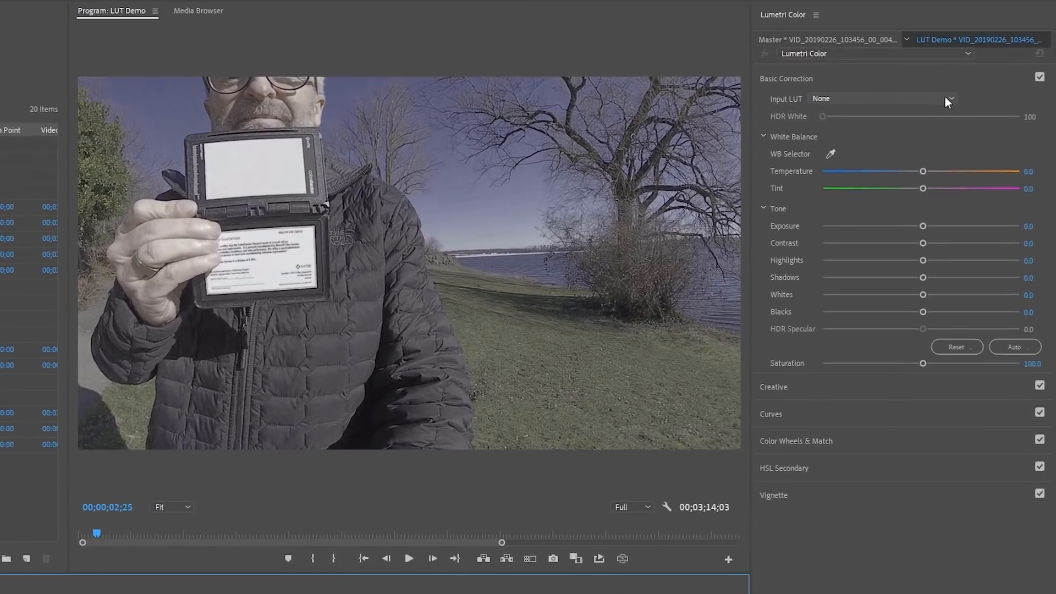
left_click(946, 99)
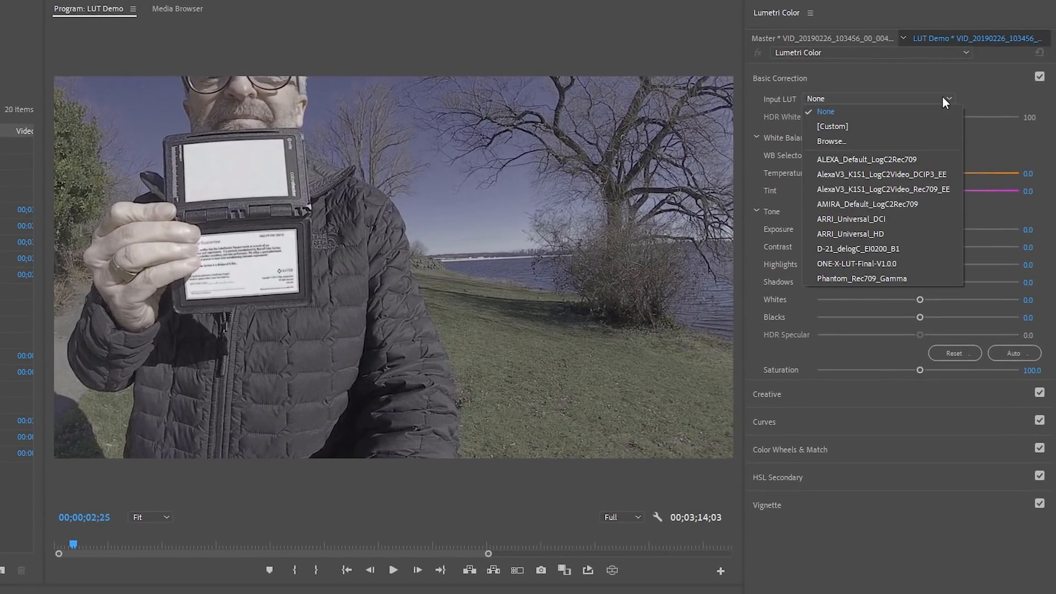
left_click(914, 263)
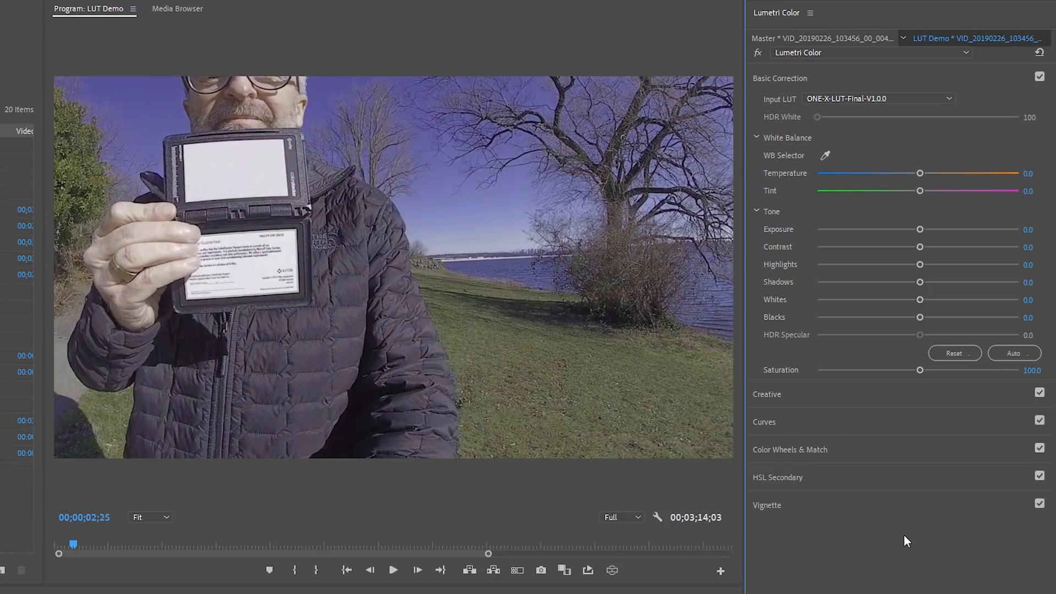
Step: Compare the clip without a LUT by setting Input LUT to None, and reapply ONE-X-LUT-Final-V1.0.0
left_click(949, 100)
left_click(906, 115)
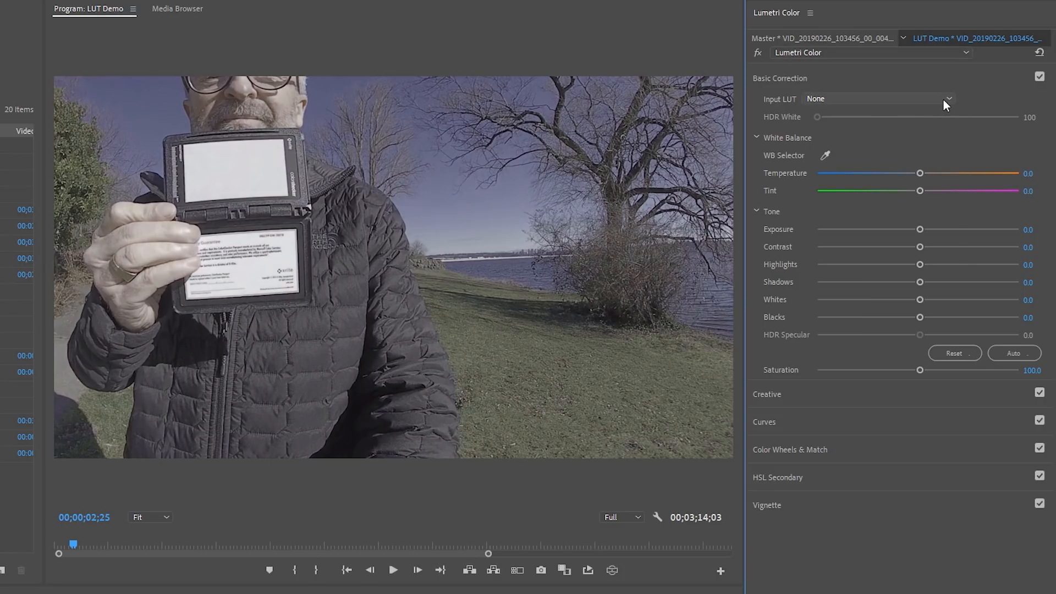
left_click(949, 100)
left_click(895, 262)
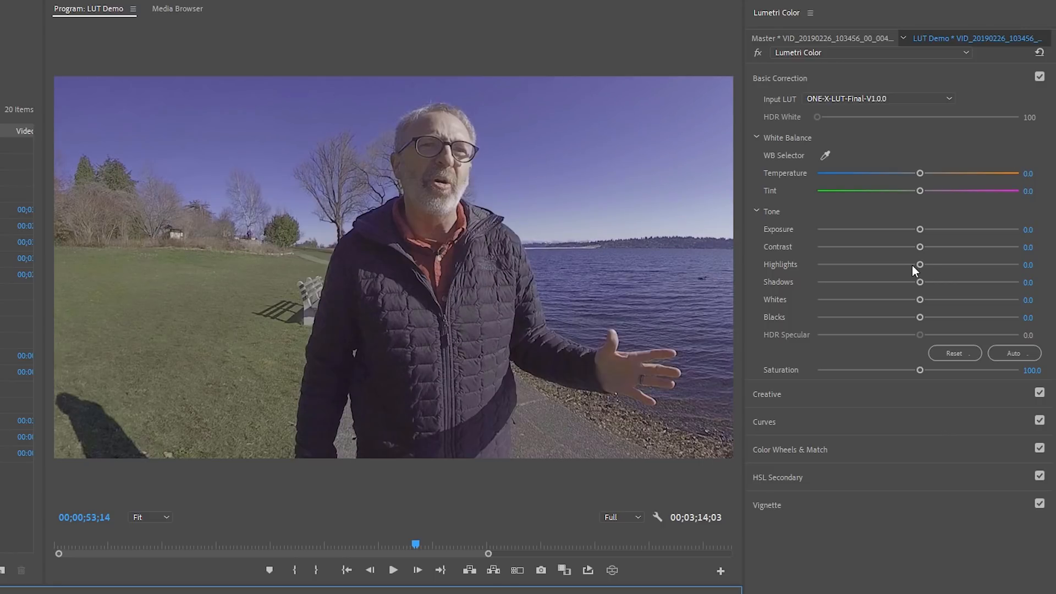
Step: Lower the LUT Demo clip's Highlights to about -30, raise Saturation and Exposure slightly, and reduce Blacks a little in Basic Correction
left_click_drag(919, 269, 900, 263)
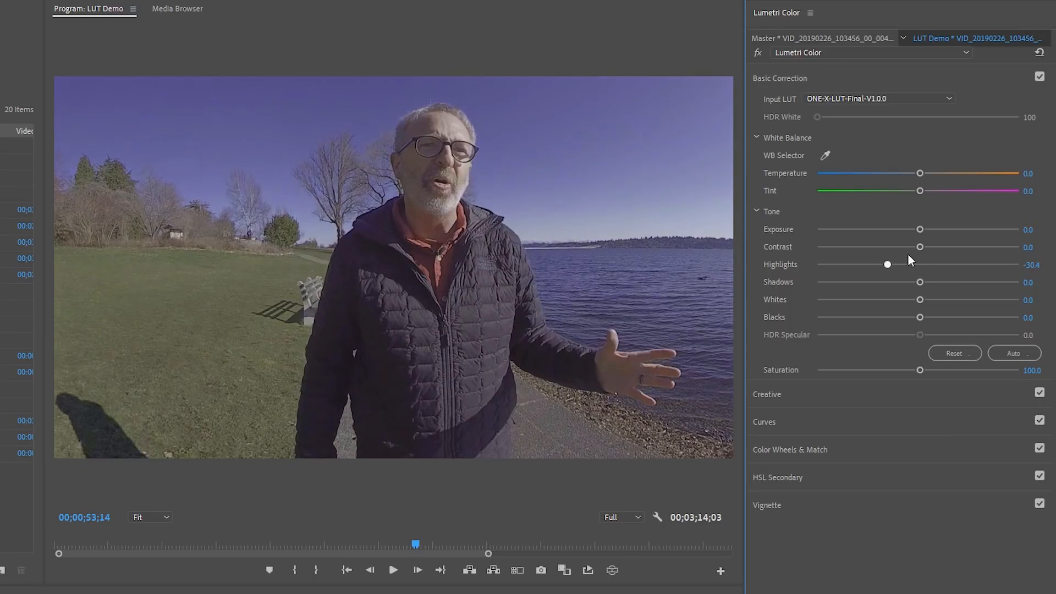
left_click_drag(920, 370, 941, 370)
left_click_drag(919, 230, 922, 230)
left_click_drag(919, 318, 912, 318)
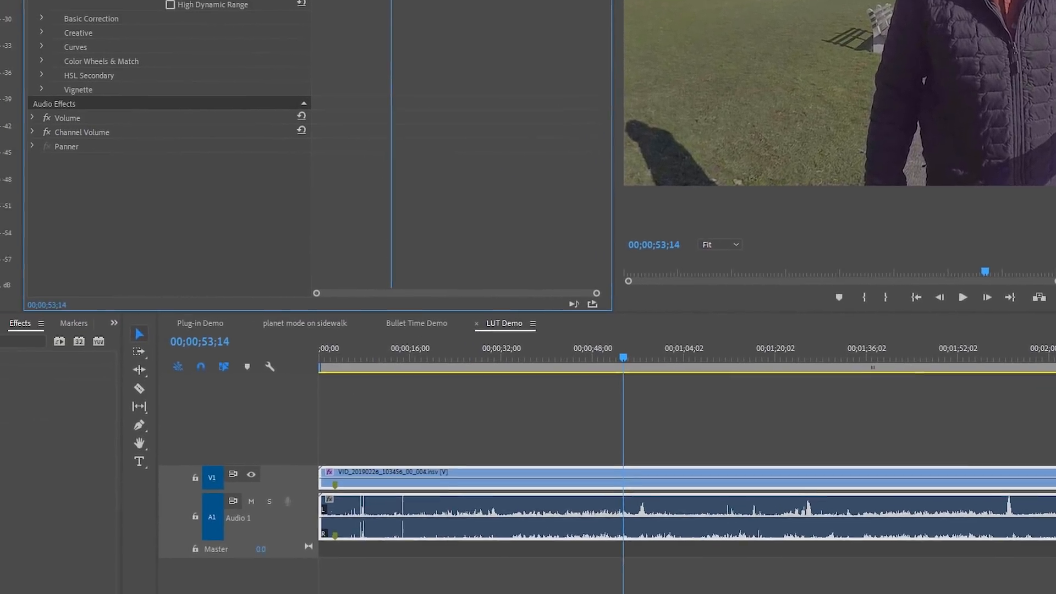
Step: Apply the GoPro VR Reframe video effect to the LUT Demo clip and adjust its Pitch to reframe the shot
left_click(5, 368)
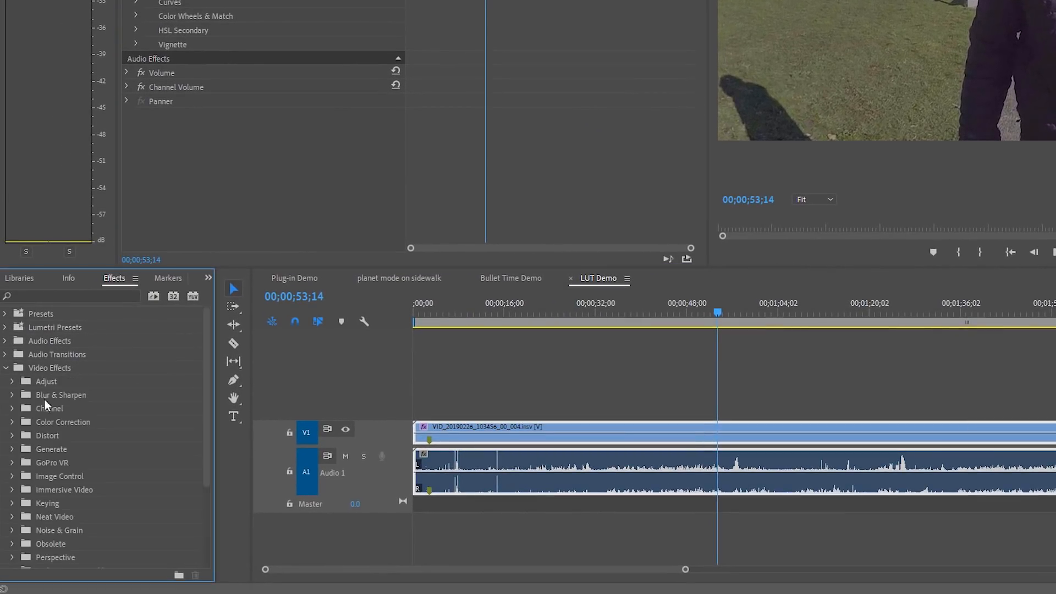
scroll(19, 516, "down", 3)
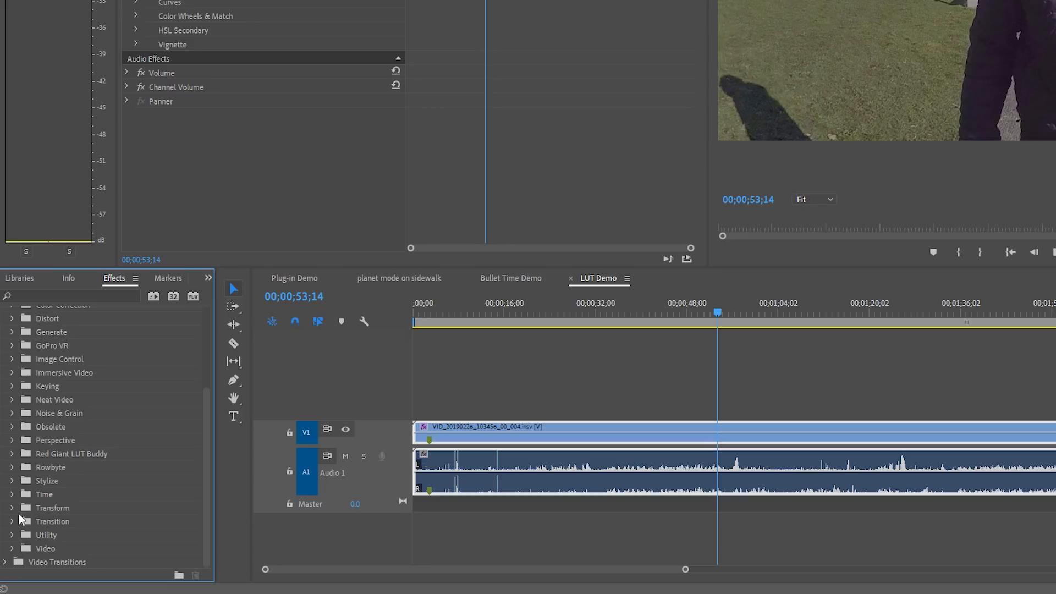
left_click(13, 345)
left_click_drag(33, 387, 792, 434)
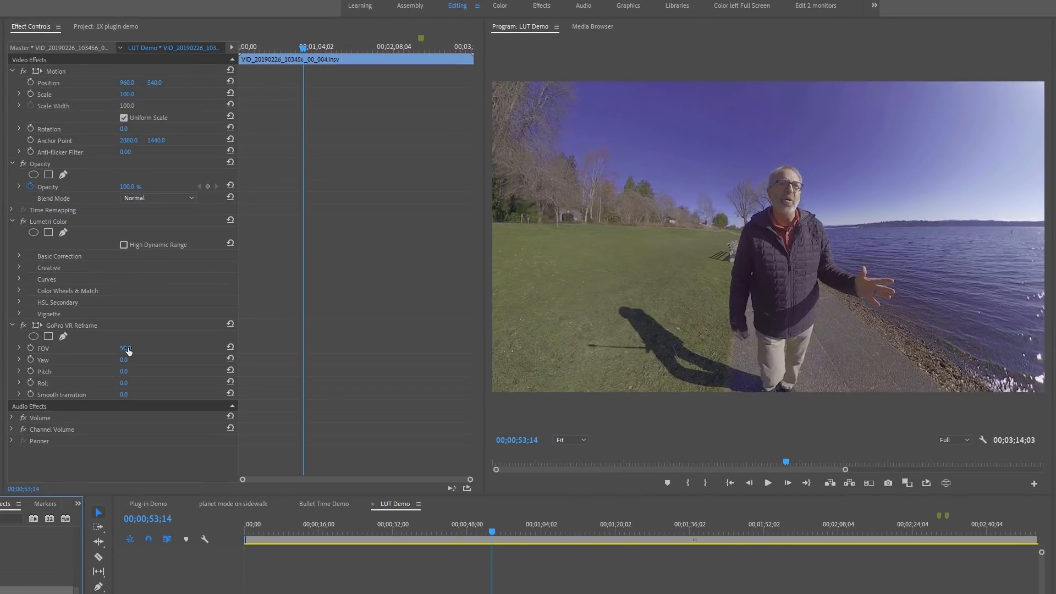
mouse_move(124, 372)
left_mouse_down()
mouse_move(133, 372)
mouse_move(122, 351)
left_mouse_up()
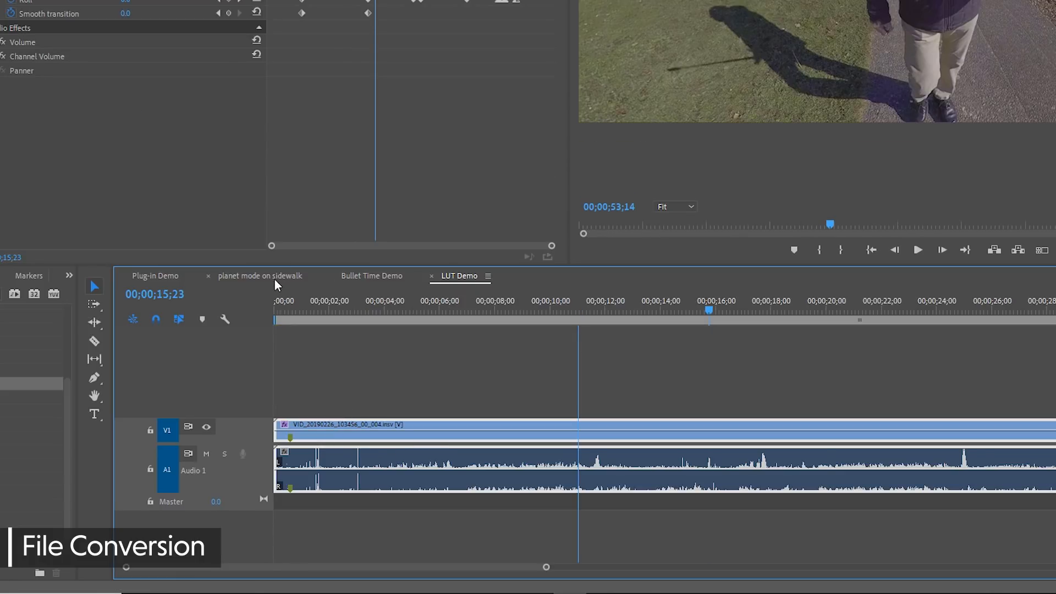
Step: Switch to the planet mode on sidewalk sequence
left_click(274, 278)
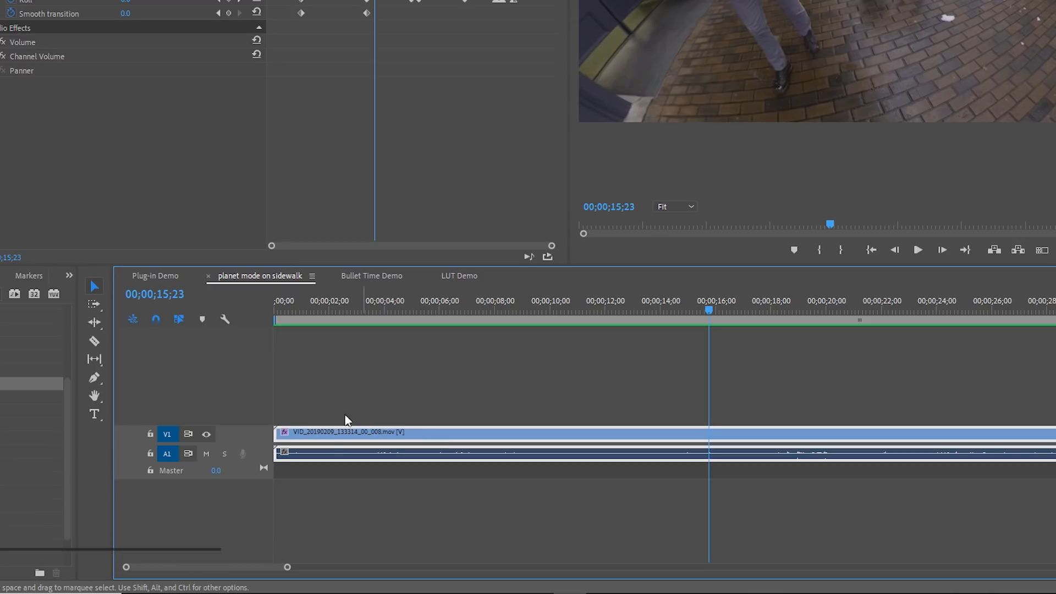